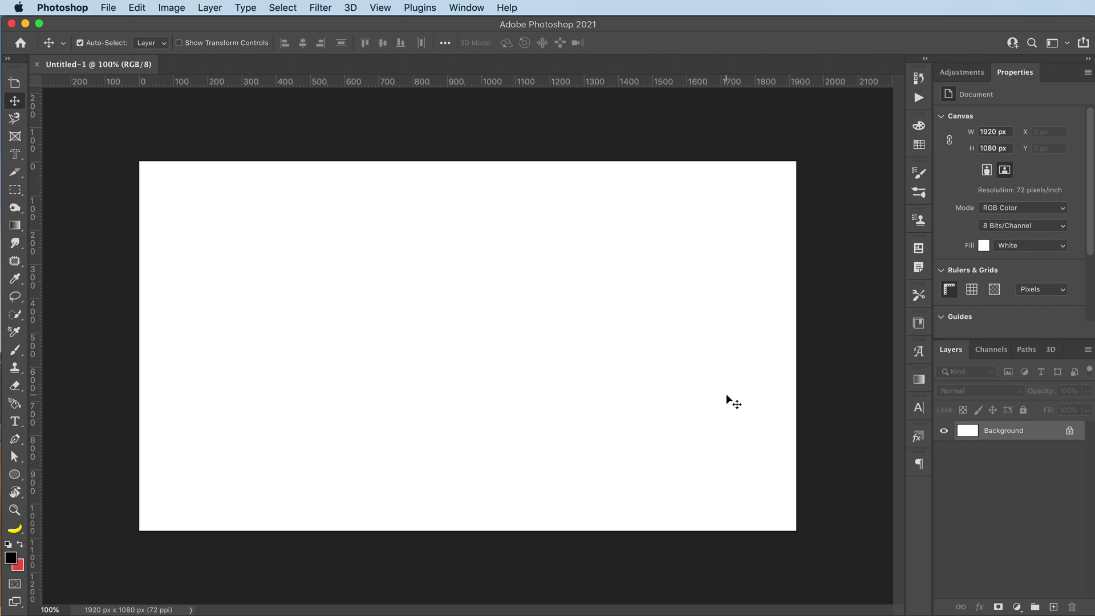
Step: Add a new layer and paint broad black strokes with a 315 px Soft Round brush
left_click(1053, 607)
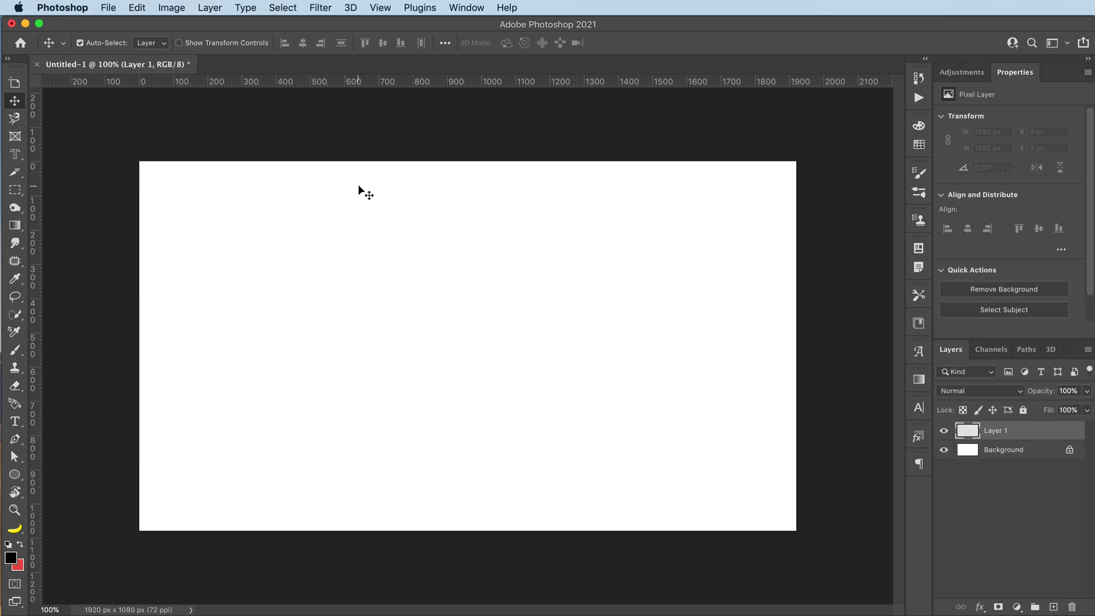
key("b")
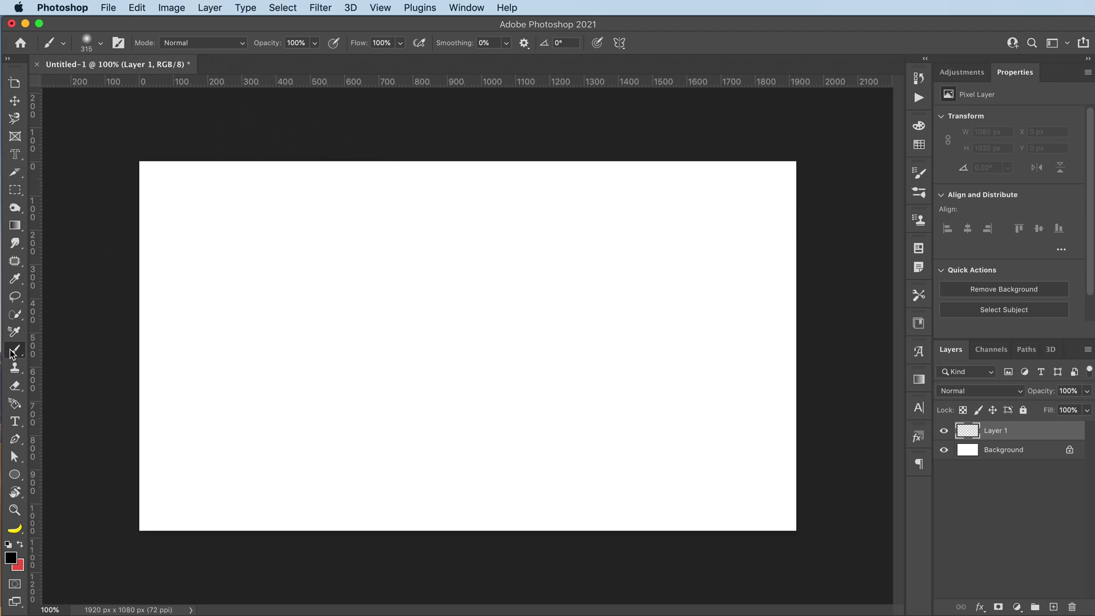
left_click(88, 41)
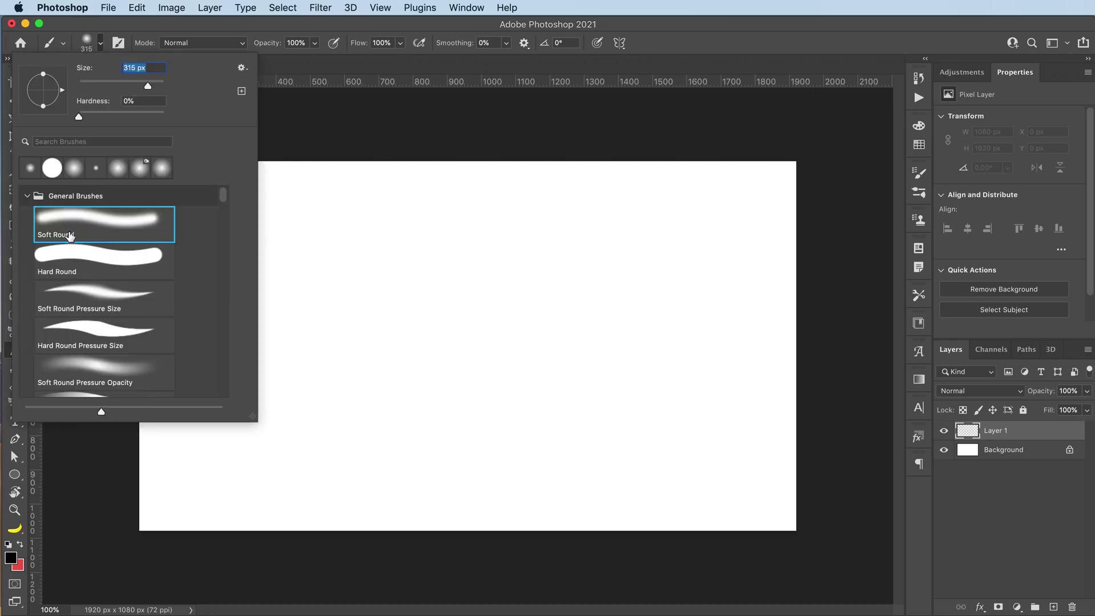
left_click(86, 41)
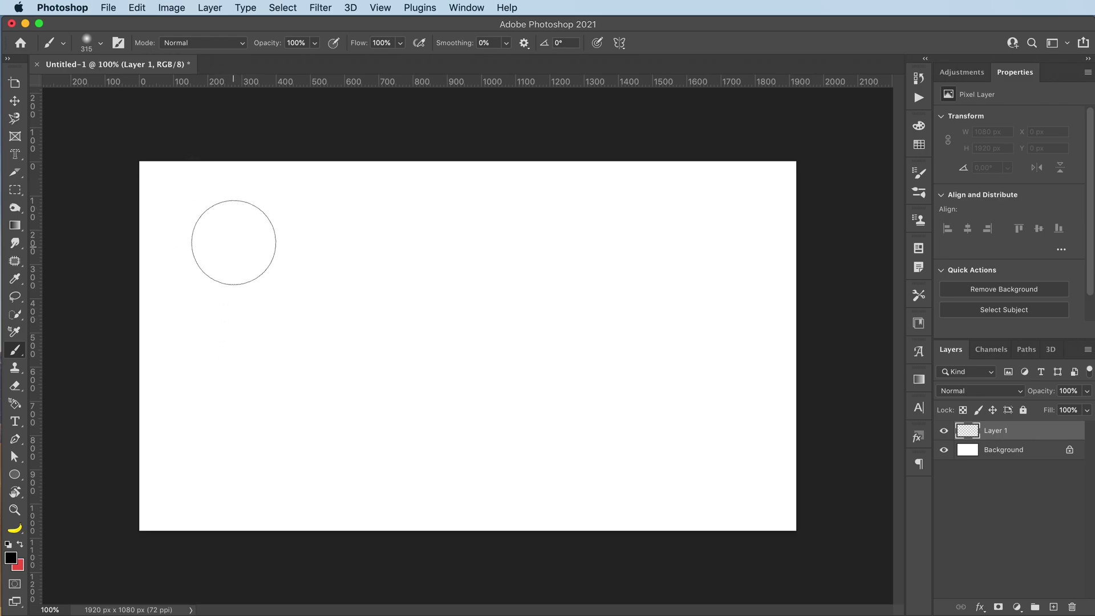
mouse_move(167, 239)
left_mouse_down()
mouse_move(787, 237)
mouse_move(428, 498)
mouse_move(171, 239)
mouse_move(712, 436)
mouse_move(577, 215)
mouse_move(308, 335)
mouse_move(320, 245)
left_mouse_up()
Step: Set the foreground to mid grey and paint grey strokes over the sides, bottom and centre
left_click(10, 560)
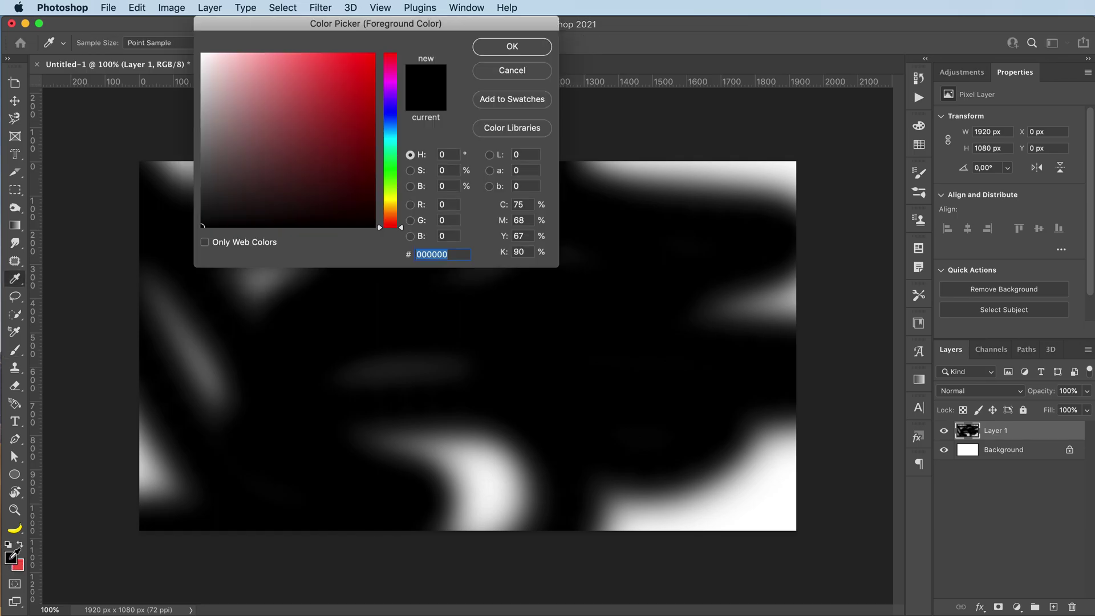
left_click(206, 135)
left_click_drag(205, 135, 201, 135)
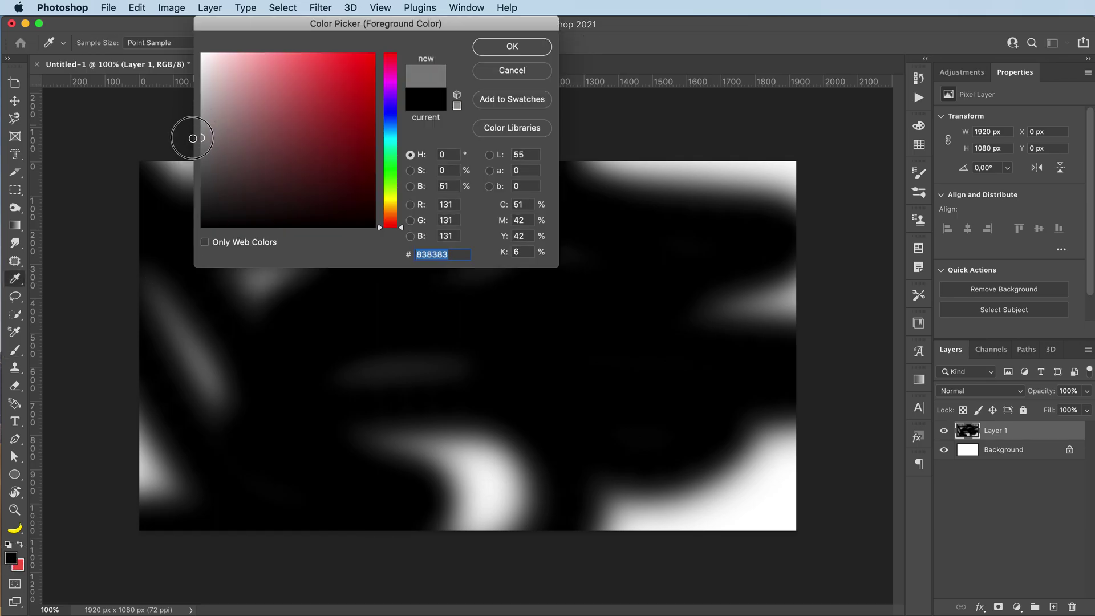
left_click(525, 49)
mouse_move(667, 193)
left_mouse_down()
mouse_move(875, 225)
mouse_move(750, 416)
mouse_move(232, 326)
mouse_move(272, 184)
mouse_move(319, 228)
left_mouse_up()
mouse_move(393, 486)
left_mouse_down()
mouse_move(469, 557)
mouse_move(465, 440)
mouse_move(713, 514)
left_mouse_up()
left_click_drag(435, 354, 350, 391)
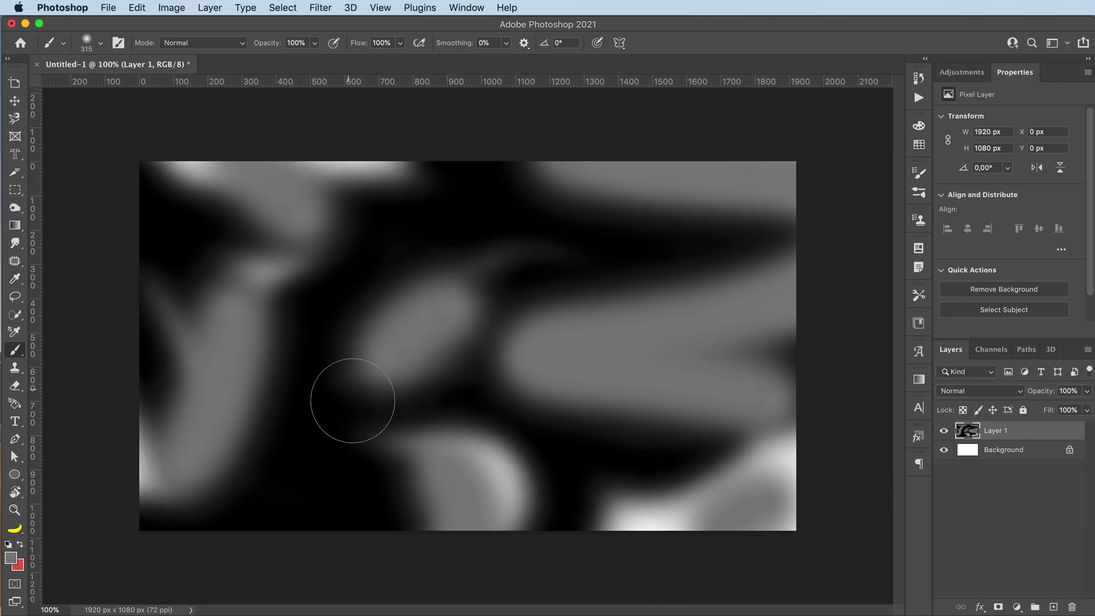
Step: Switch the foreground to white and paint white blobs along the top, corners and centre
left_click(11, 558)
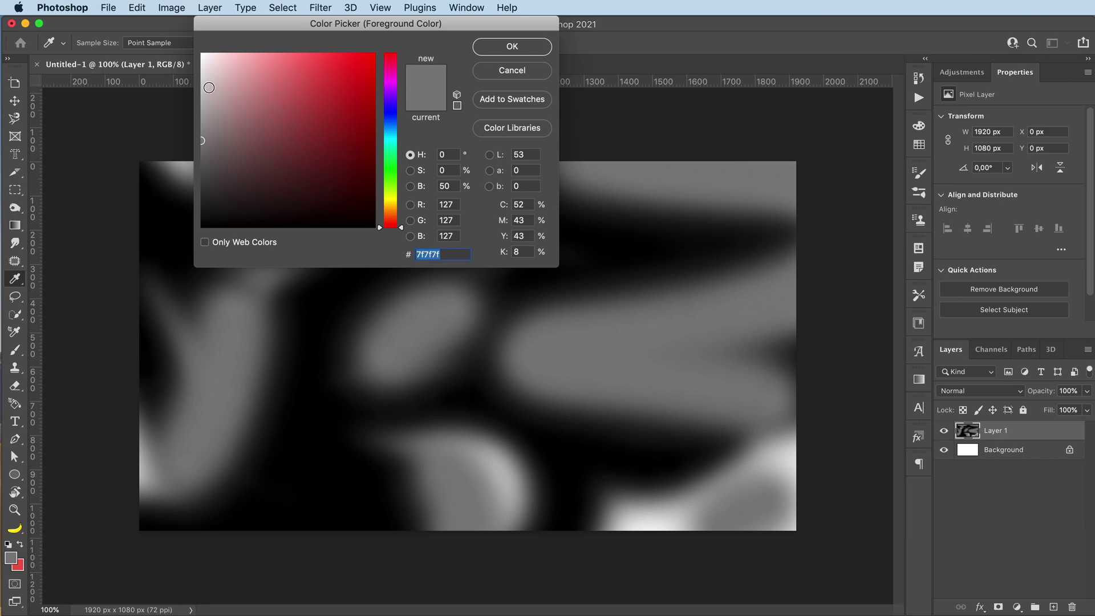
left_click_drag(209, 87, 192, 29)
left_click(508, 47)
left_click_drag(690, 143, 810, 182)
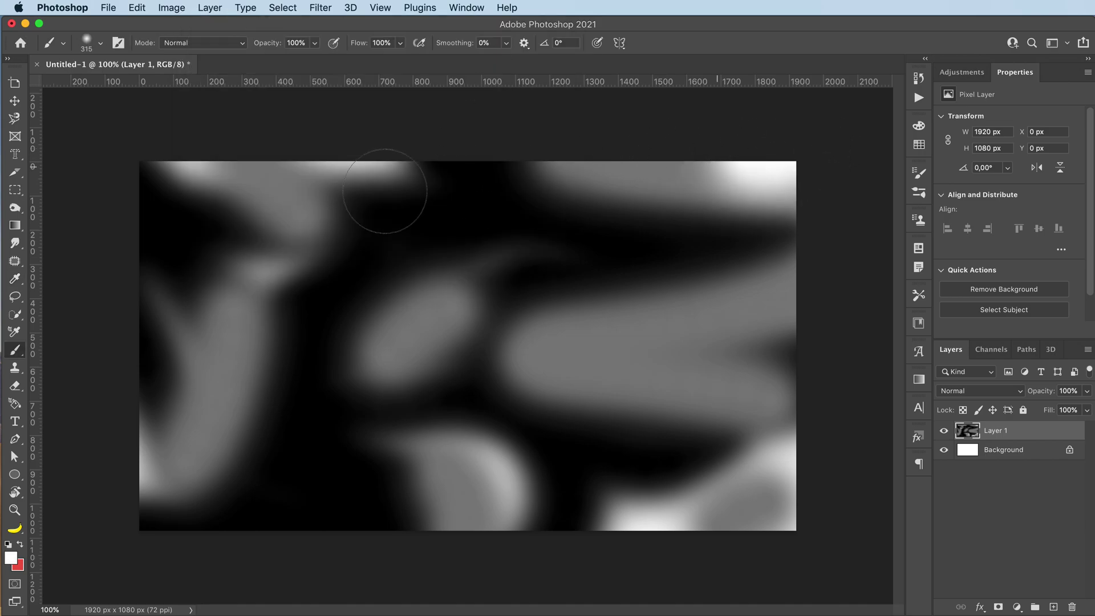
left_click_drag(257, 171, 220, 147)
left_click_drag(155, 443, 176, 516)
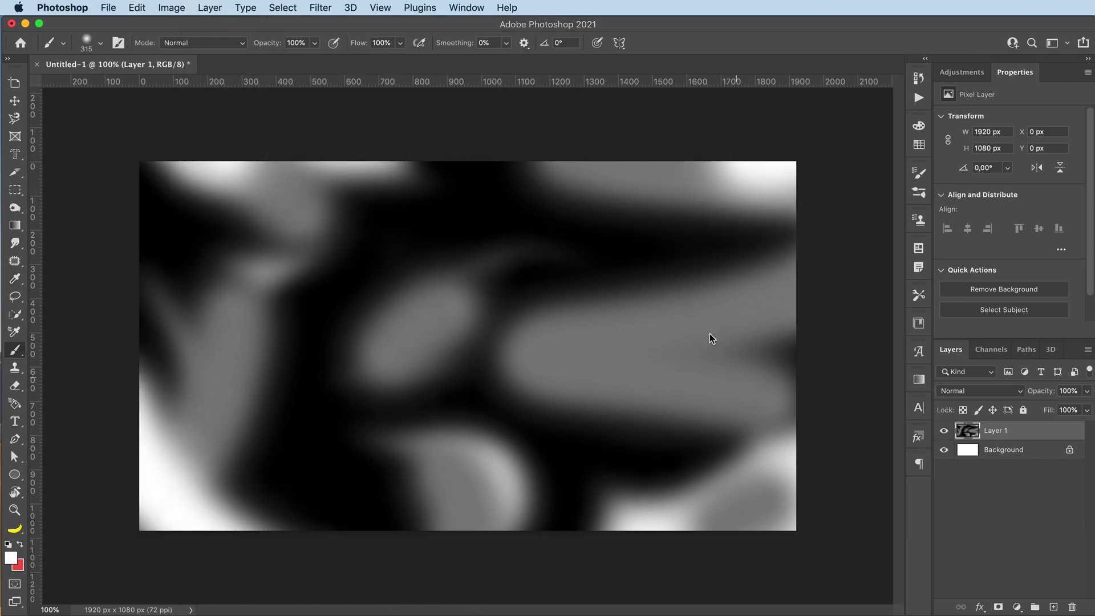
left_click(692, 335)
left_click_drag(354, 379, 334, 302)
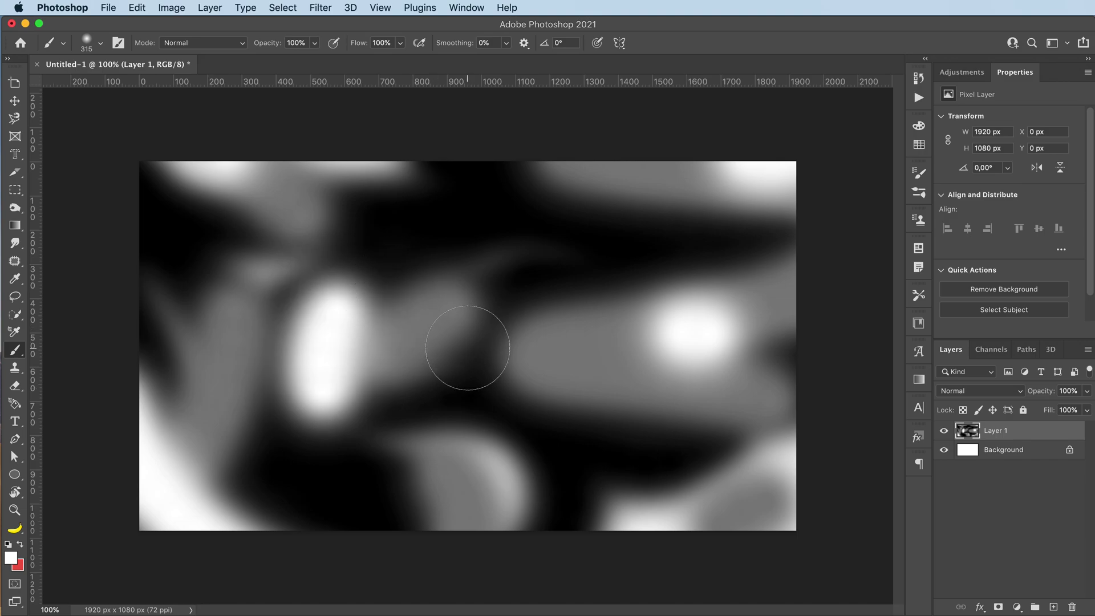
Step: Unlock the Background as Layer 0 and convert it with Layer 1 into a smart object
key("v")
left_click(1068, 451)
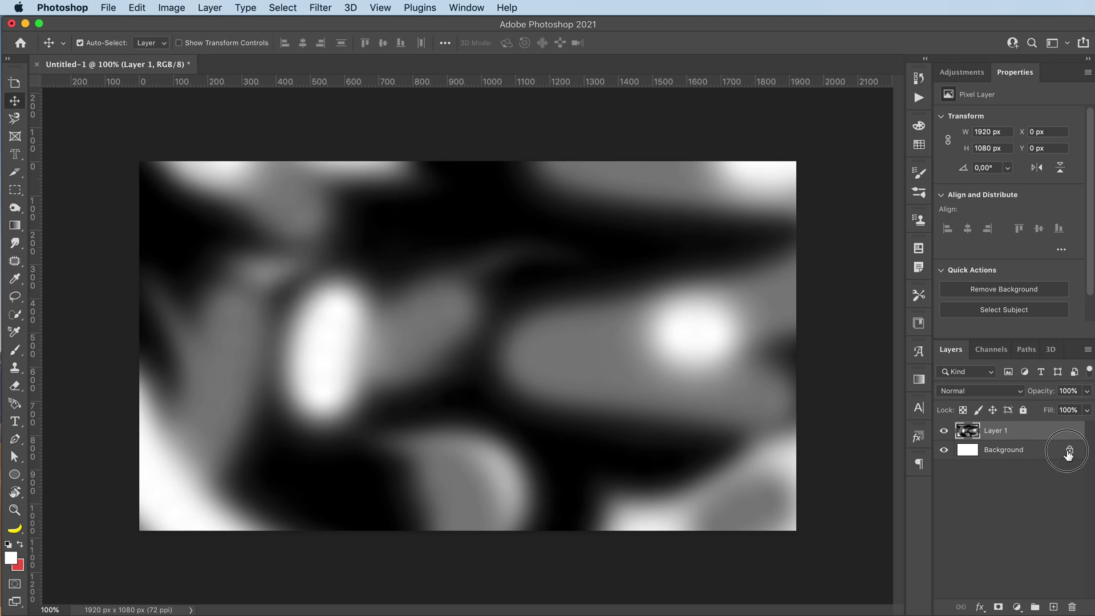
left_click(1012, 432, "shift")
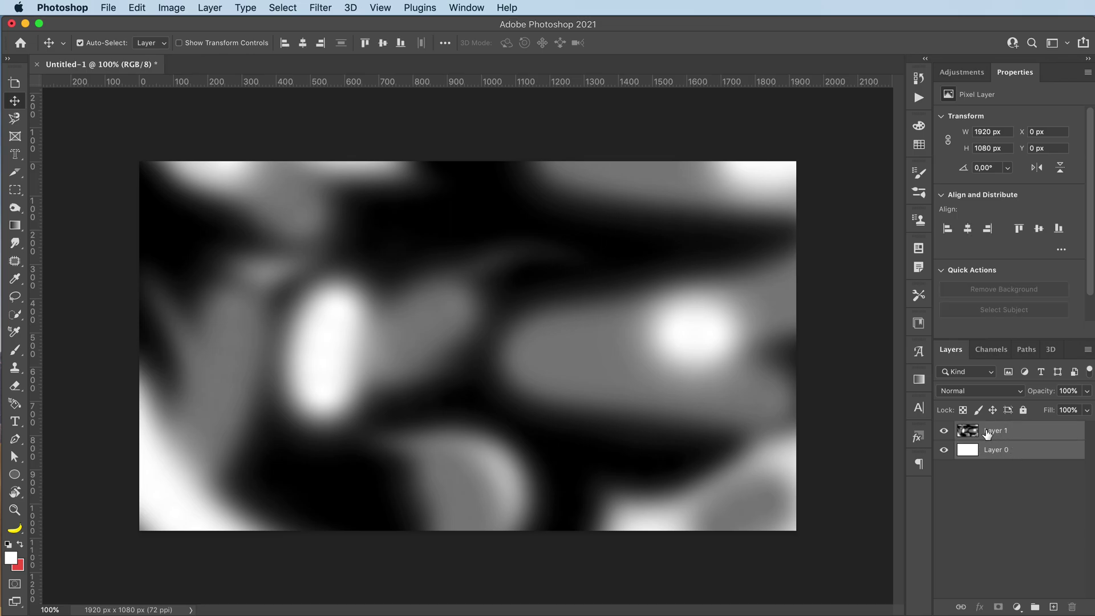
right_click(987, 433)
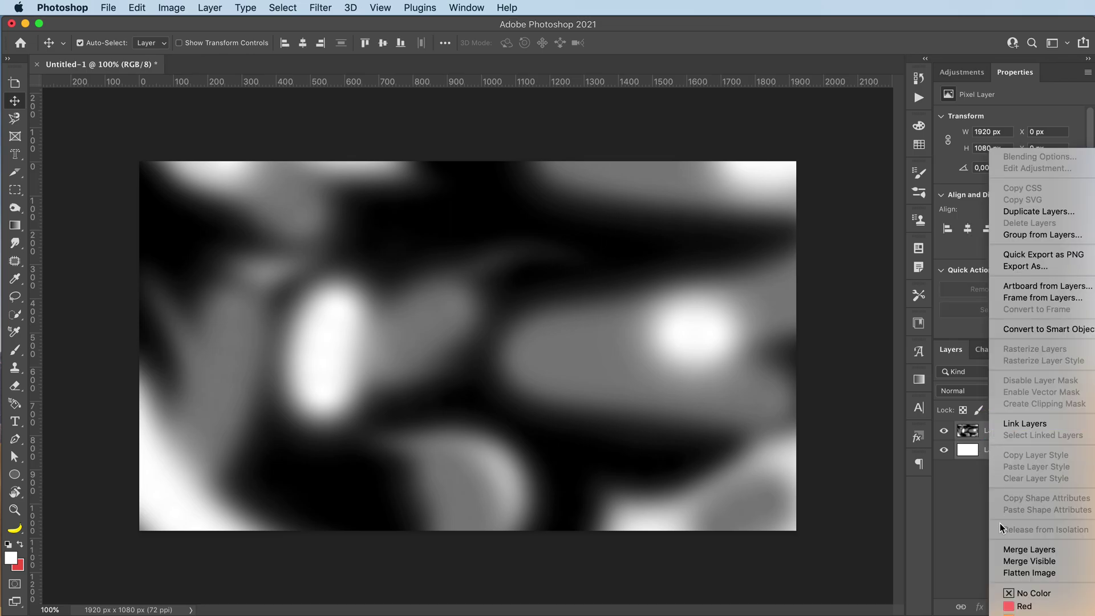
left_click(1022, 330)
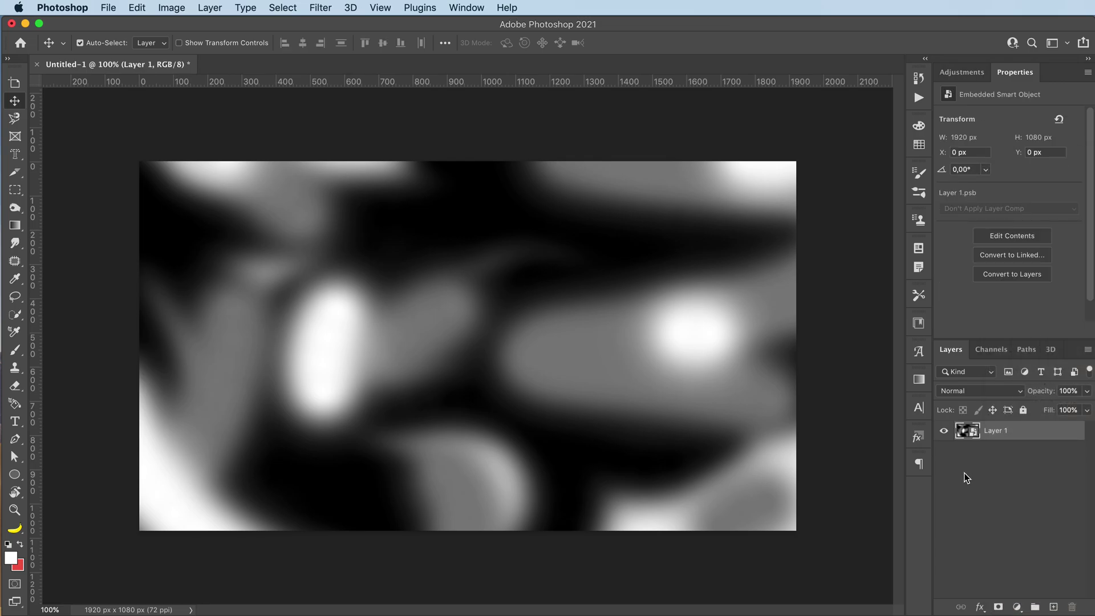
Step: Open Filter > Liquify, enlarge its window to fill the screen, and zoom the preview to 66.7%
left_click(317, 8)
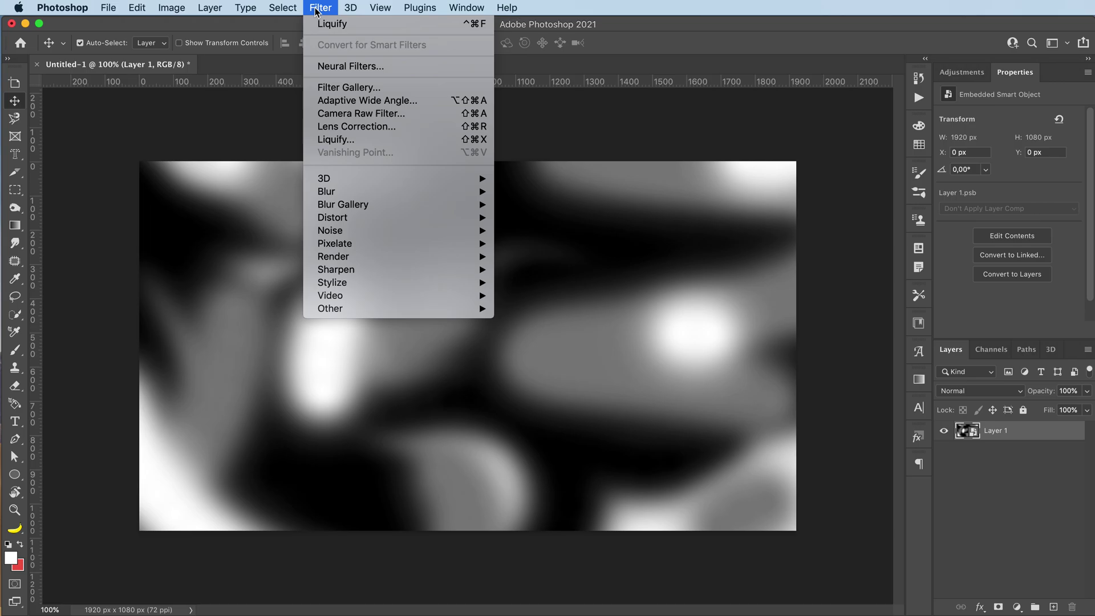
left_click(367, 139)
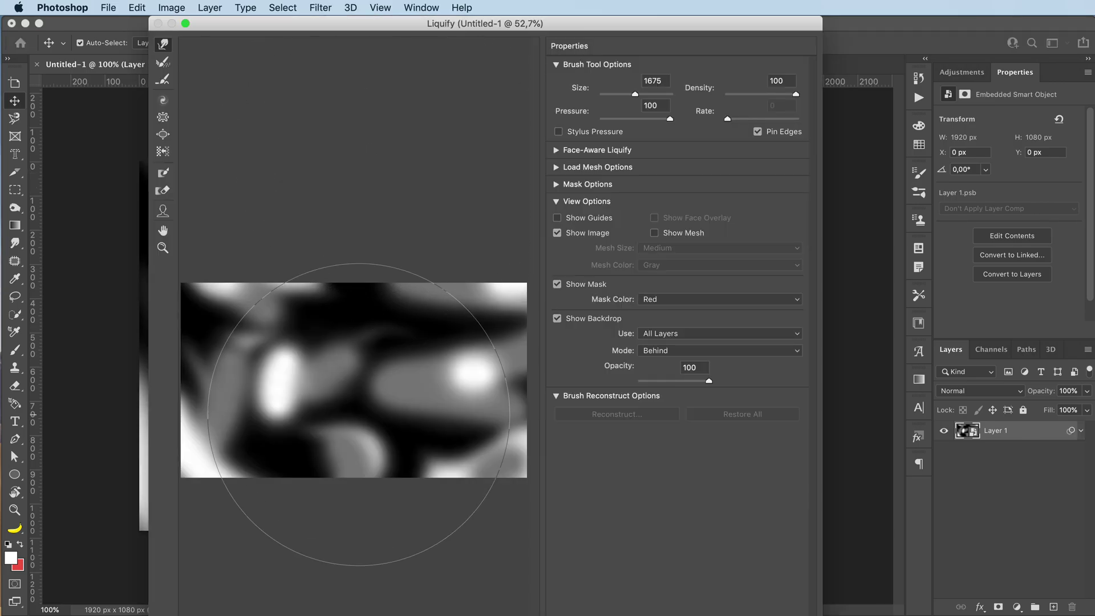
left_click_drag(599, 24, 436, 11)
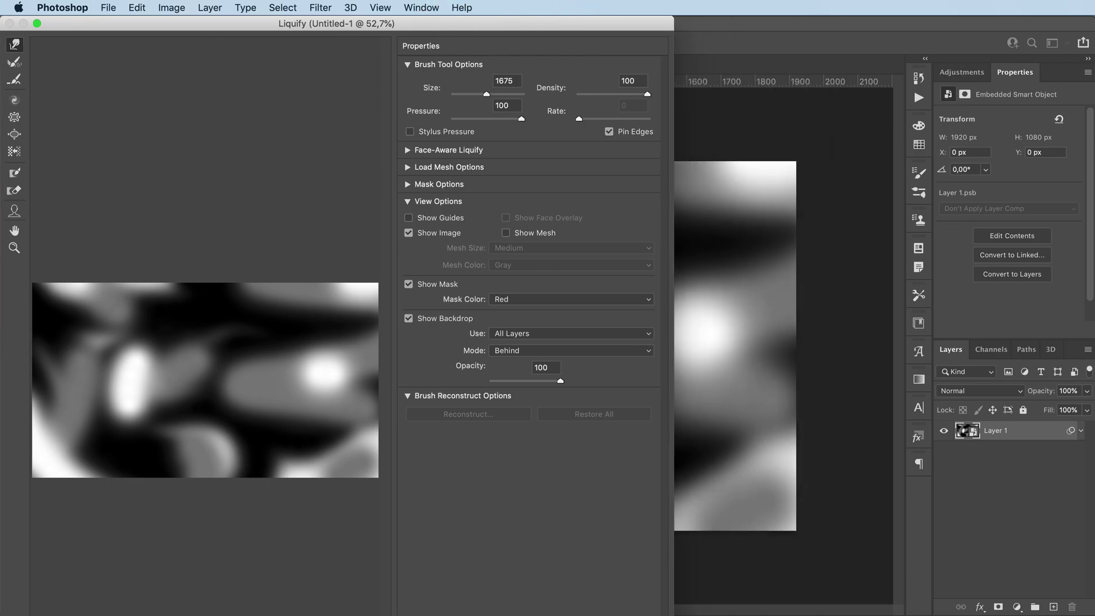
left_click_drag(673, 614, 1090, 610)
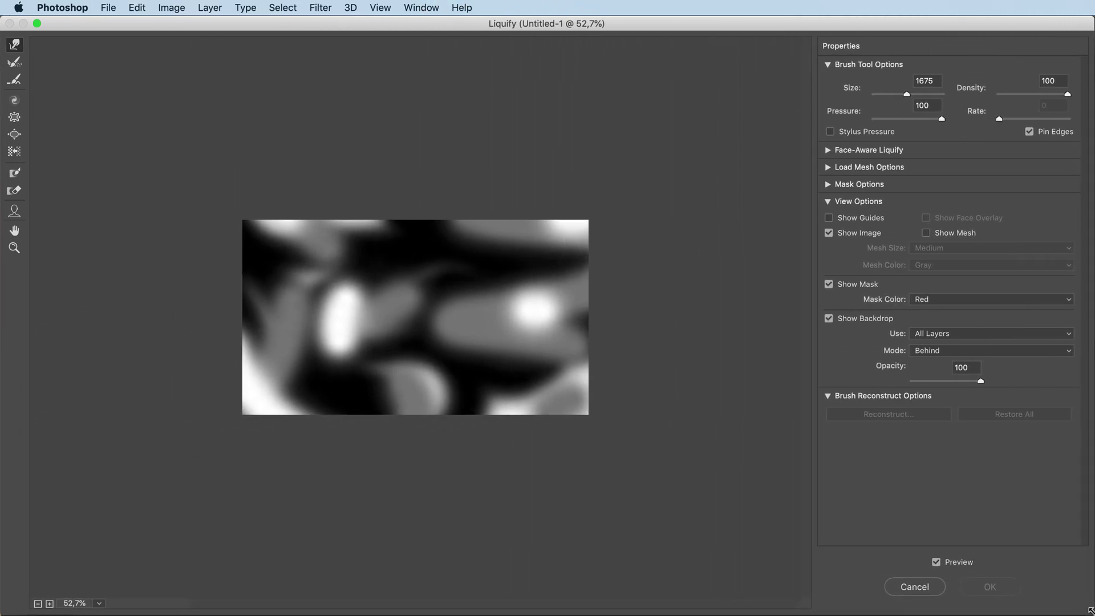
key("z")
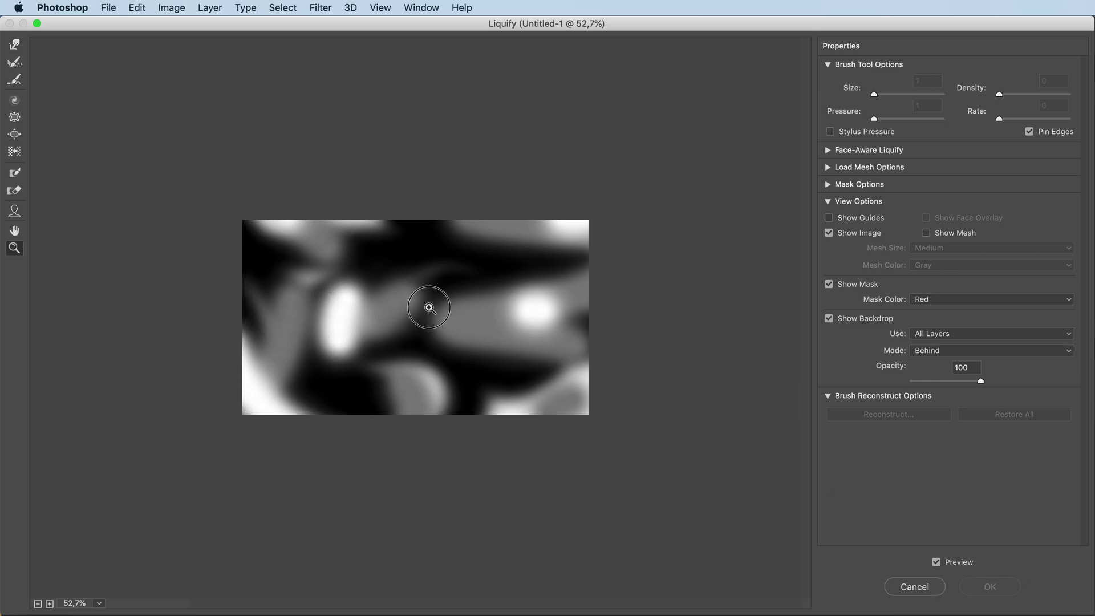
left_click(429, 308)
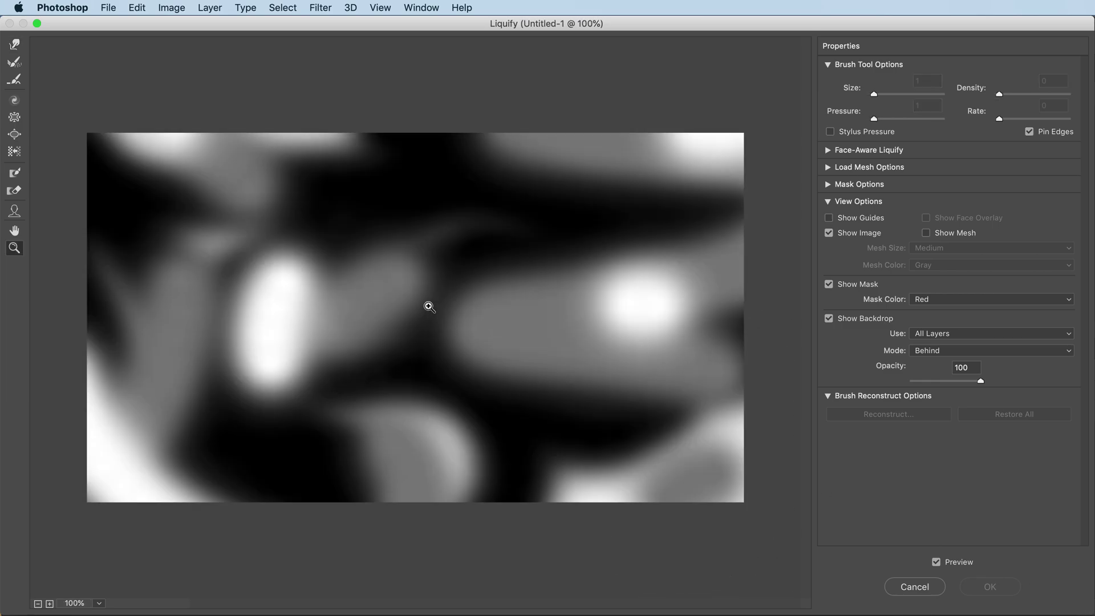
left_click(430, 306, "alt")
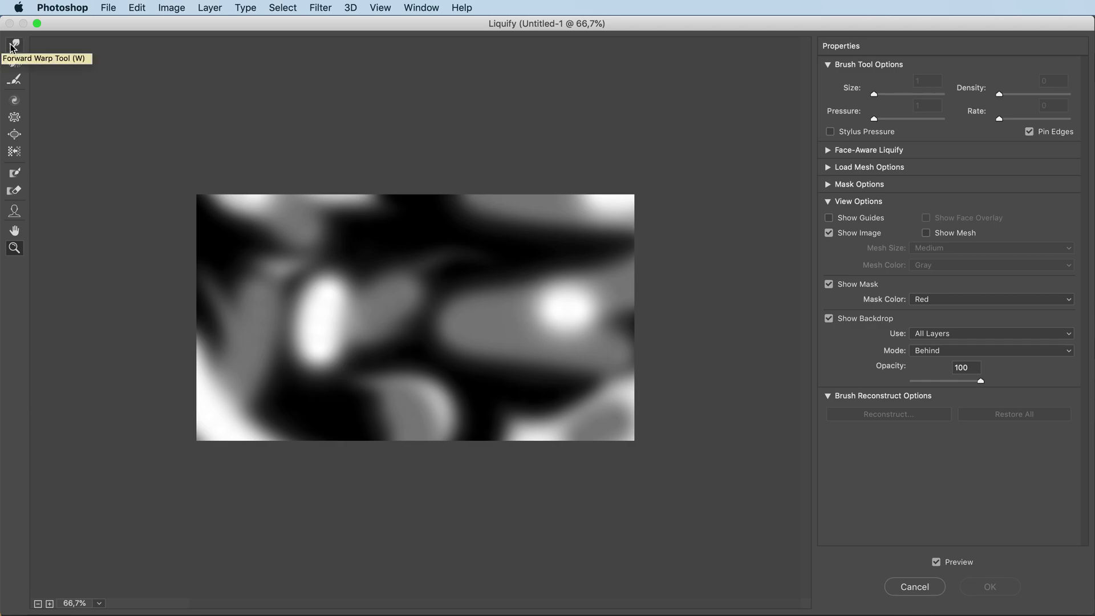
Step: Choose the Forward Warp tool and set its brush size to 1073
left_click(15, 45)
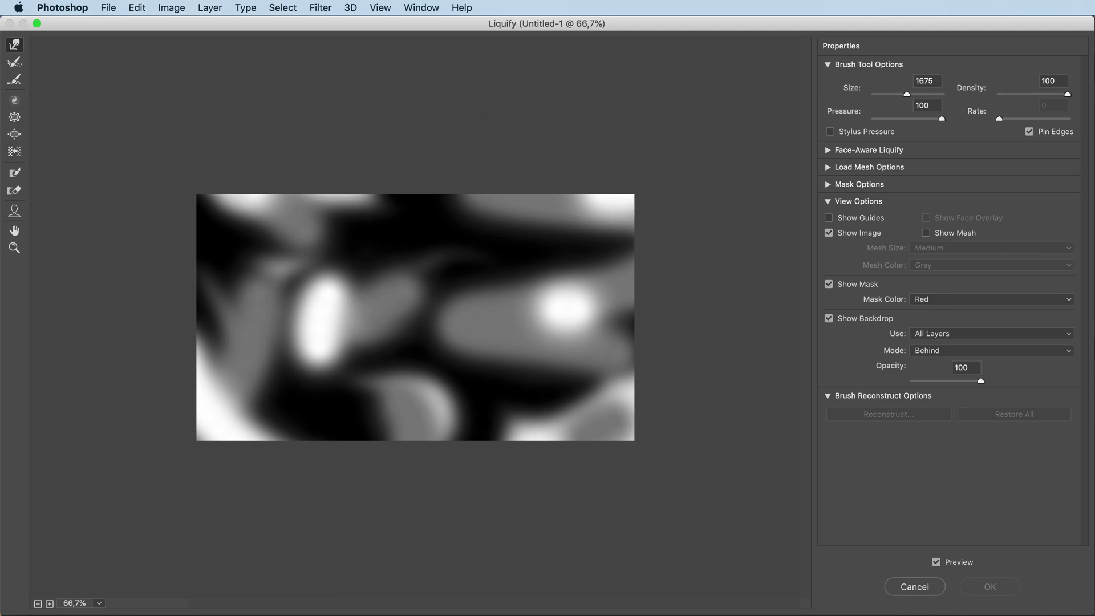
mouse_move(551, 307)
left_mouse_down()
mouse_move(299, 313)
mouse_move(559, 317)
mouse_move(306, 318)
mouse_move(450, 331)
mouse_move(408, 322)
left_mouse_up()
mouse_move(904, 94)
left_mouse_down()
mouse_move(921, 98)
mouse_move(896, 99)
left_mouse_up()
left_click_drag(405, 299, 525, 291)
Step: Smear the image into large swirls and S-shaped dark waves
mouse_move(256, 225)
left_mouse_down()
mouse_move(445, 434)
mouse_move(370, 524)
mouse_move(525, 464)
mouse_move(176, 464)
mouse_move(598, 367)
mouse_move(182, 345)
left_mouse_up()
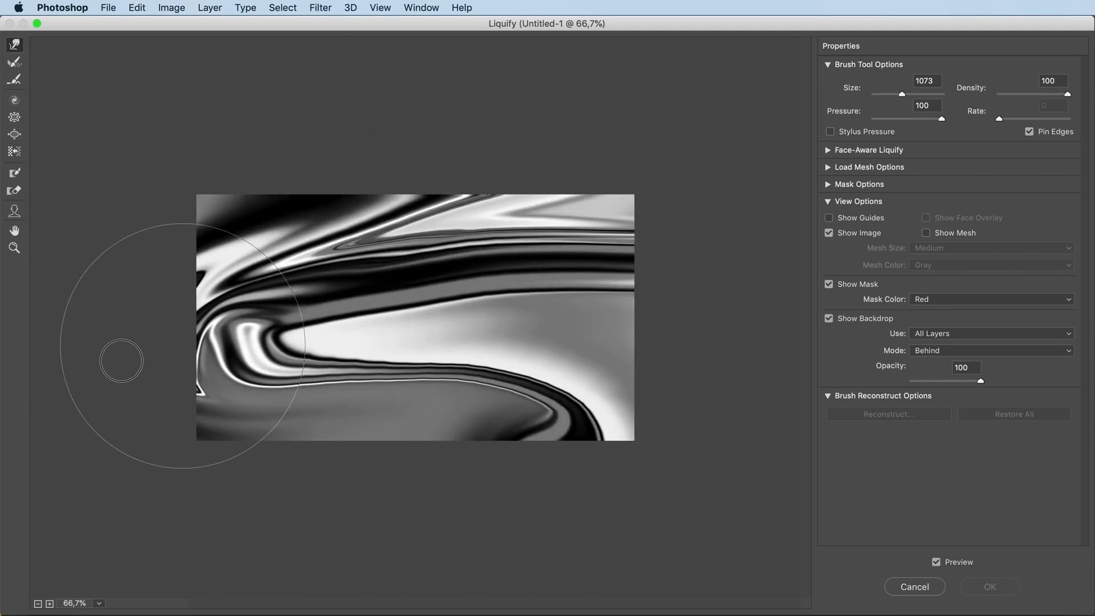
mouse_move(211, 171)
left_mouse_down()
mouse_move(516, 266)
mouse_move(399, 319)
mouse_move(205, 450)
mouse_move(567, 556)
left_mouse_up()
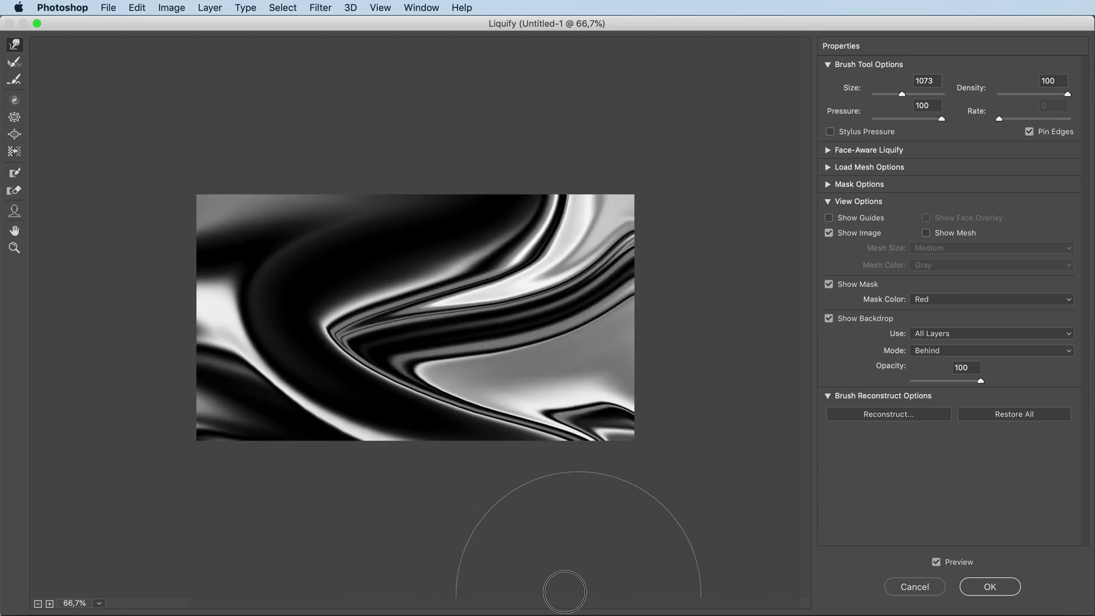
mouse_move(577, 593)
left_mouse_down()
mouse_move(165, 419)
mouse_move(122, 482)
mouse_move(134, 573)
left_mouse_up()
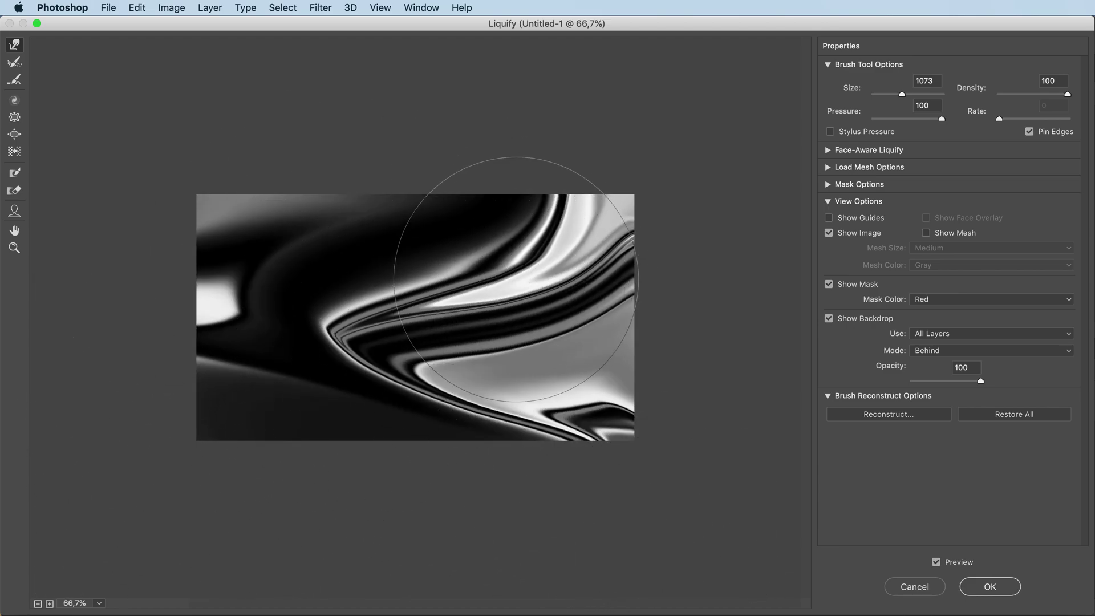
mouse_move(604, 127)
left_mouse_down()
mouse_move(481, 262)
mouse_move(274, 322)
mouse_move(406, 468)
mouse_move(787, 460)
left_mouse_up()
mouse_move(523, 200)
left_mouse_down()
mouse_move(588, 255)
mouse_move(376, 230)
mouse_move(303, 447)
mouse_move(384, 427)
mouse_move(529, 365)
mouse_move(404, 251)
mouse_move(382, 460)
left_mouse_up()
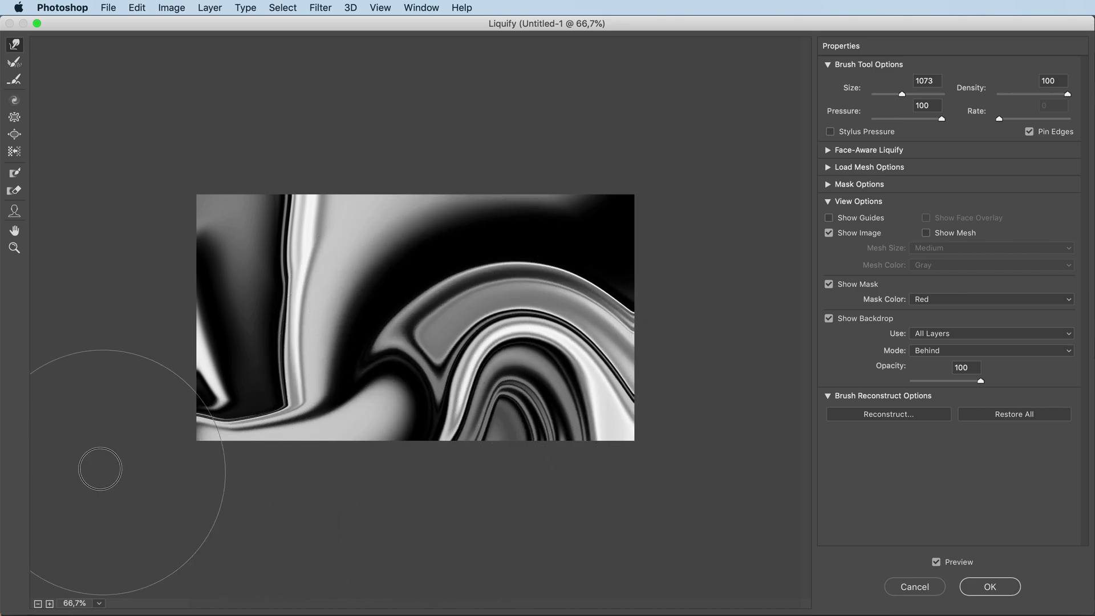
mouse_move(184, 122)
left_mouse_down()
mouse_move(190, 282)
mouse_move(237, 445)
left_mouse_up()
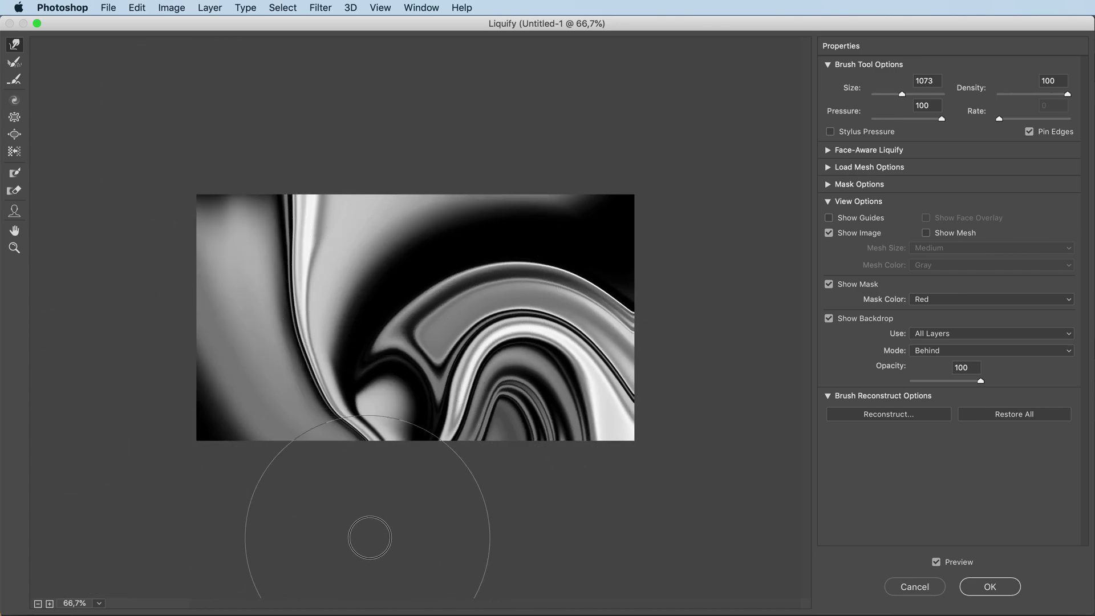
Step: Bend the edges and white stripes into broad sweeping curves, then apply the Liquify
mouse_move(370, 537)
left_mouse_down()
mouse_move(611, 540)
mouse_move(690, 496)
mouse_move(725, 403)
mouse_move(730, 253)
mouse_move(664, 117)
mouse_move(470, 65)
mouse_move(196, 255)
left_mouse_up()
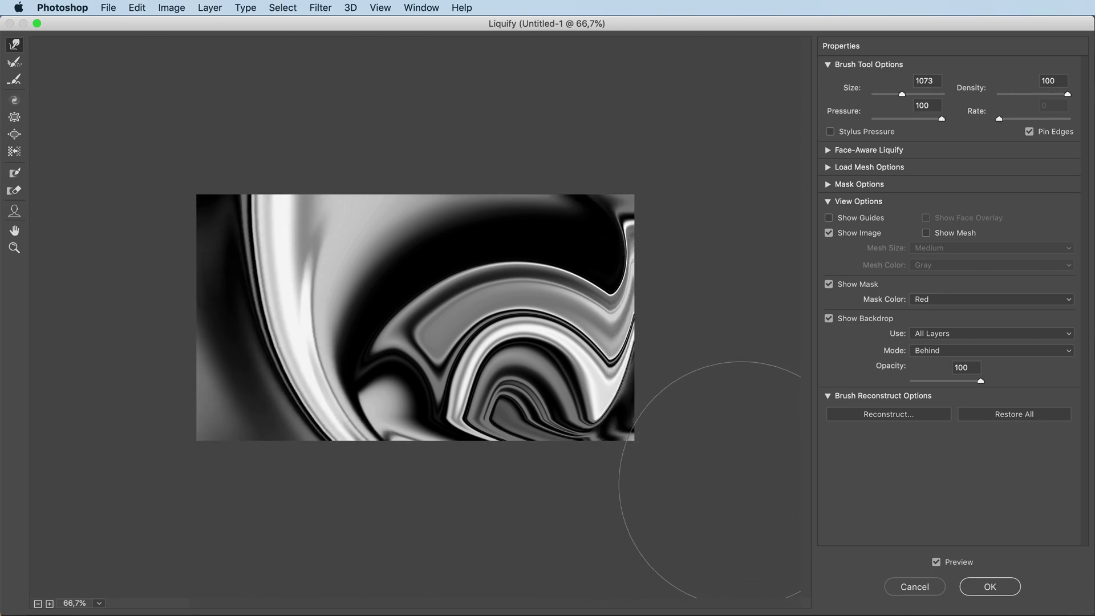
mouse_move(325, 280)
left_mouse_down()
mouse_move(525, 430)
mouse_move(619, 357)
mouse_move(552, 208)
mouse_move(404, 187)
mouse_move(303, 212)
mouse_move(181, 159)
mouse_move(103, 85)
left_mouse_up()
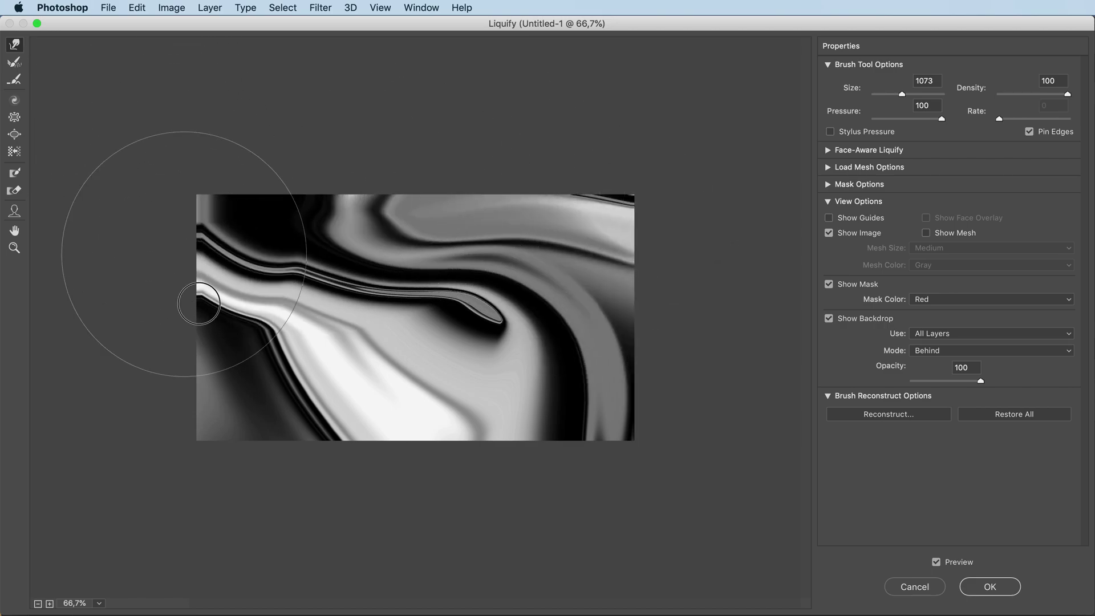
left_click_drag(183, 253, 427, 594)
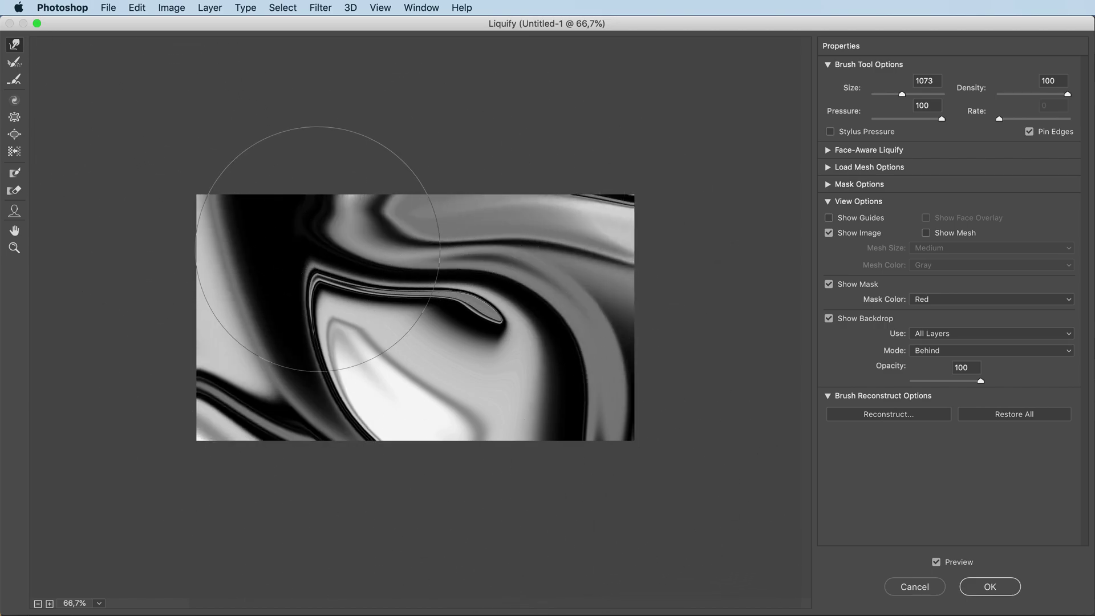
mouse_move(391, 318)
left_mouse_down()
mouse_move(452, 367)
mouse_move(480, 363)
mouse_move(300, 313)
mouse_move(183, 237)
mouse_move(149, 139)
left_mouse_up()
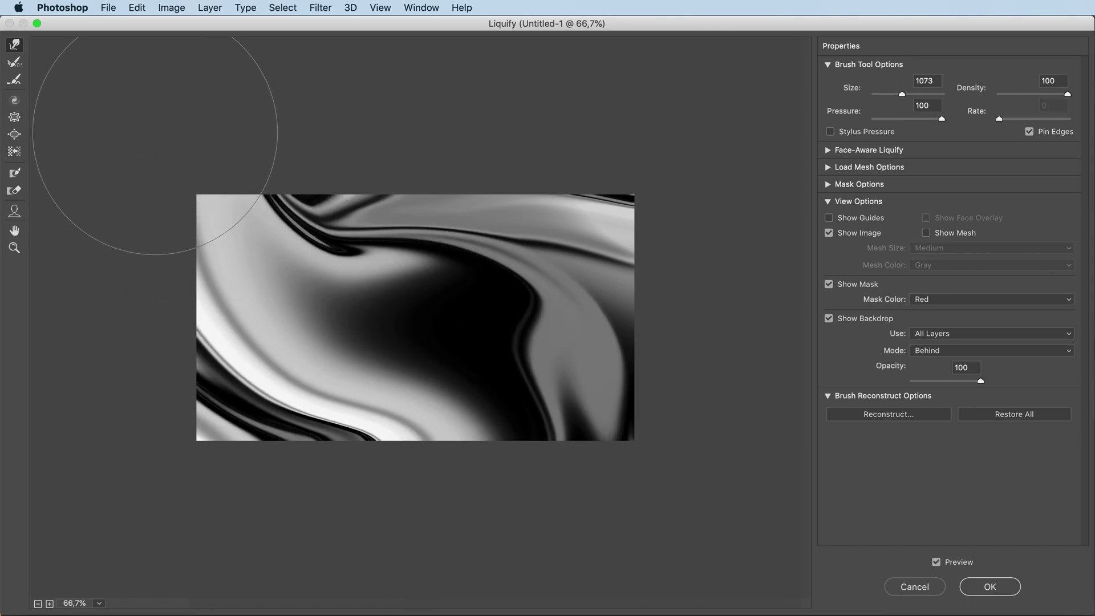
mouse_move(320, 61)
left_mouse_down()
mouse_move(384, 196)
mouse_move(594, 257)
mouse_move(650, 518)
left_mouse_up()
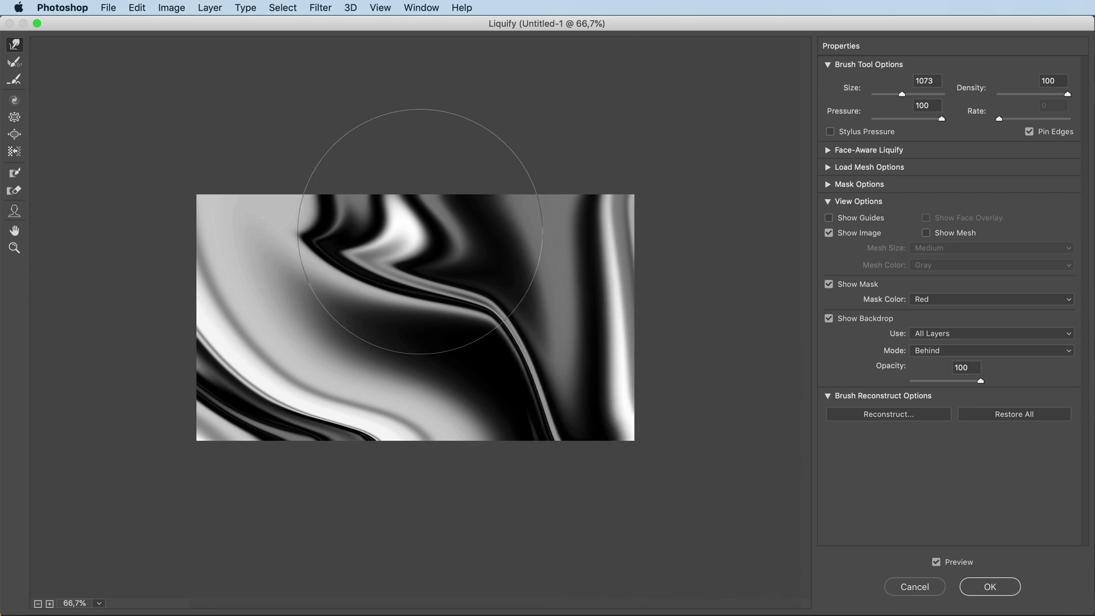
mouse_move(641, 477)
left_mouse_down()
mouse_move(622, 389)
mouse_move(543, 278)
mouse_move(442, 227)
mouse_move(338, 200)
mouse_move(273, 165)
mouse_move(247, 115)
left_mouse_up()
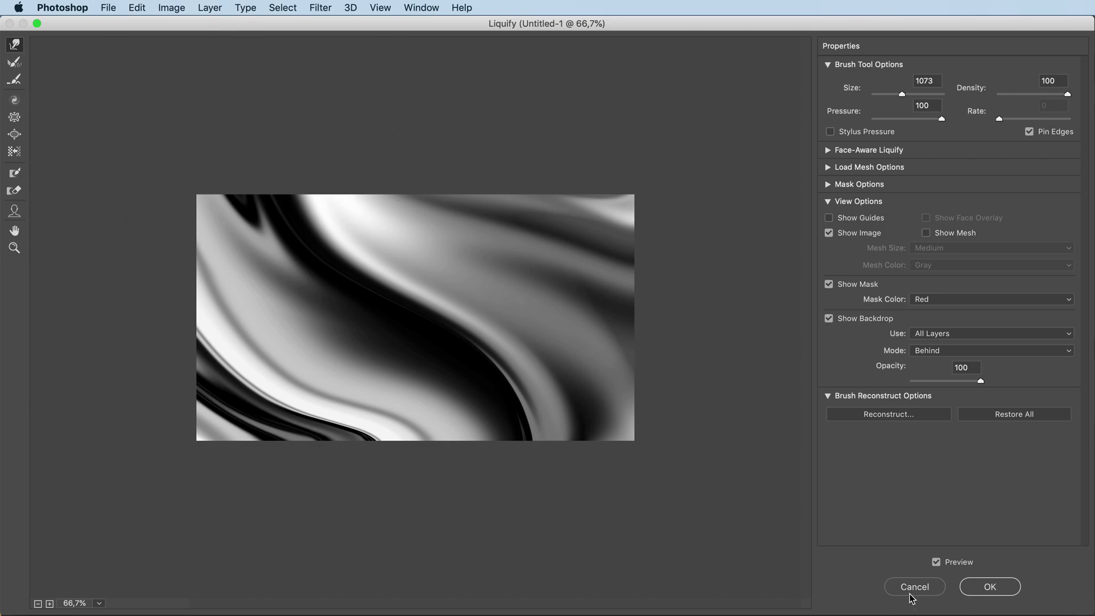
left_click(989, 586)
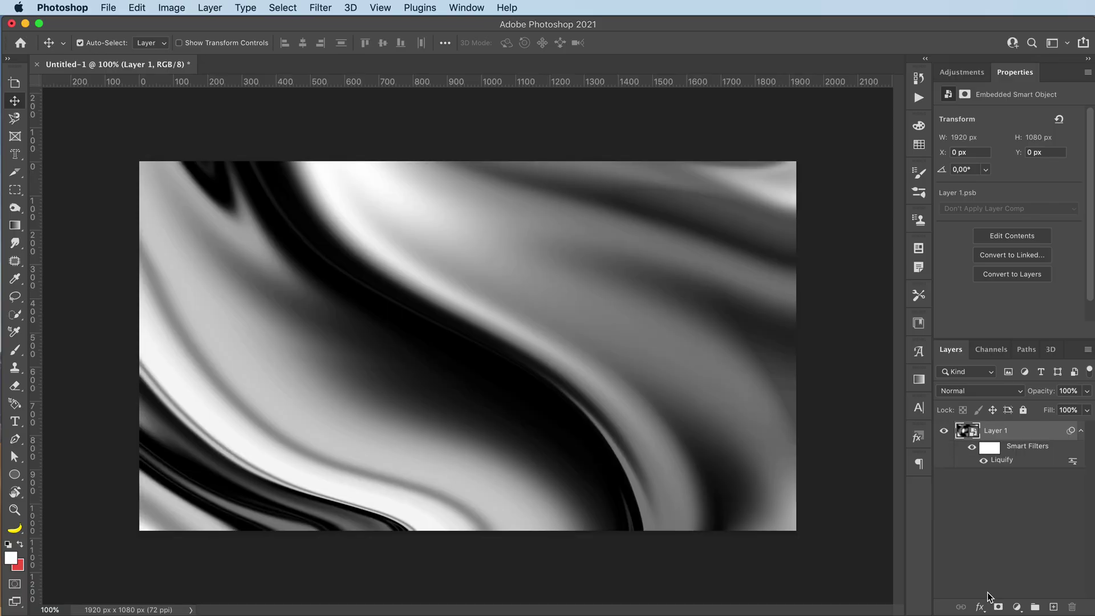
Step: Collapse Layer 1's smart filter list and show the Adjustments panel
left_click(1080, 432)
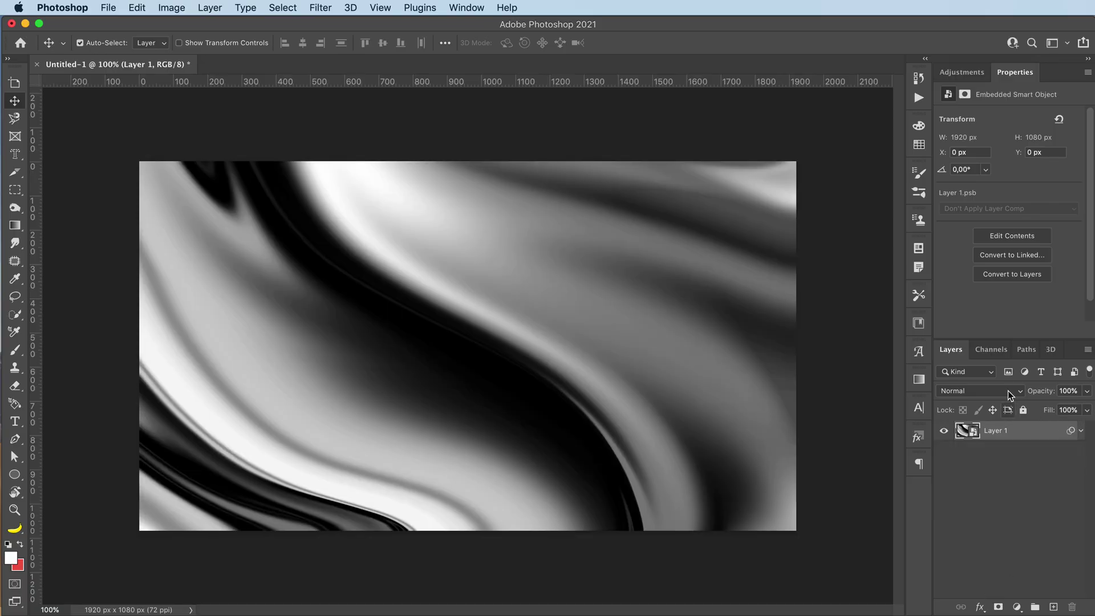
left_click(956, 74)
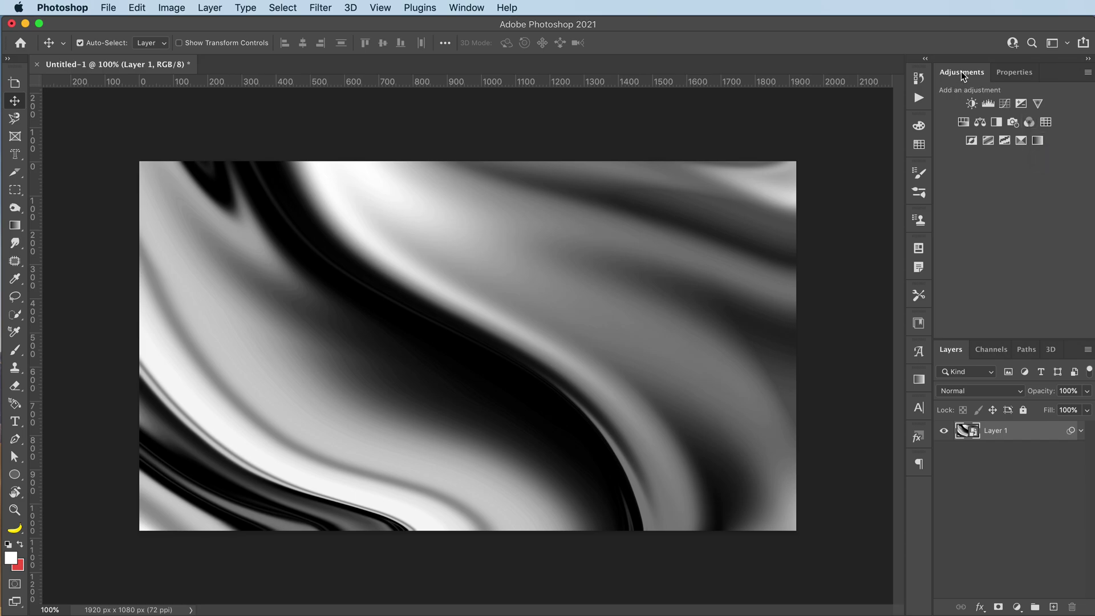
Step: Add a Gradient Map and apply the black, teal, coral and navy preset
left_click(1038, 141)
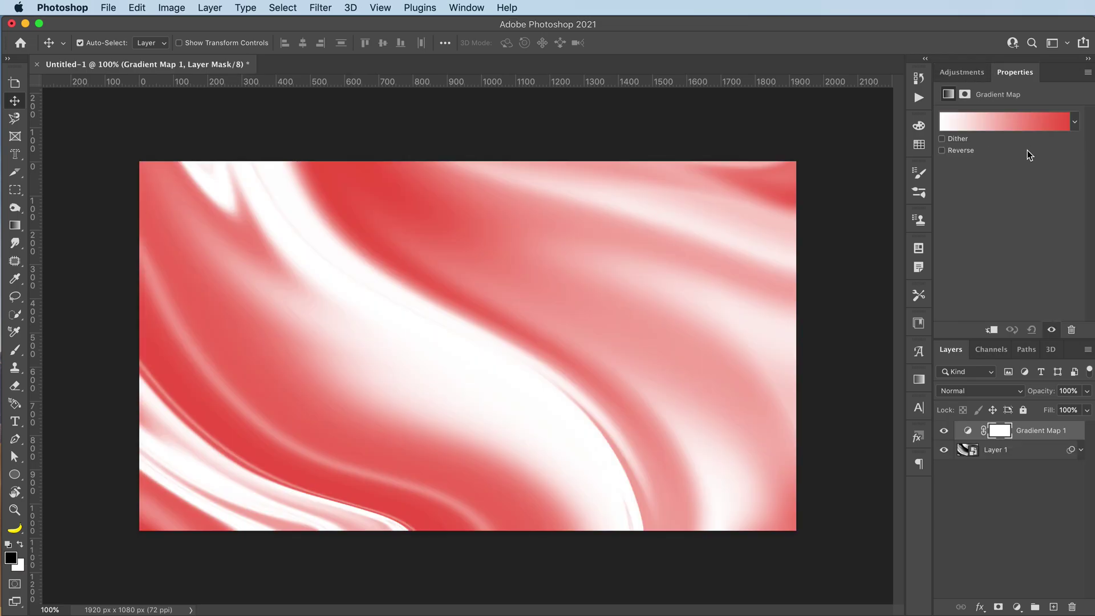
left_click(995, 123)
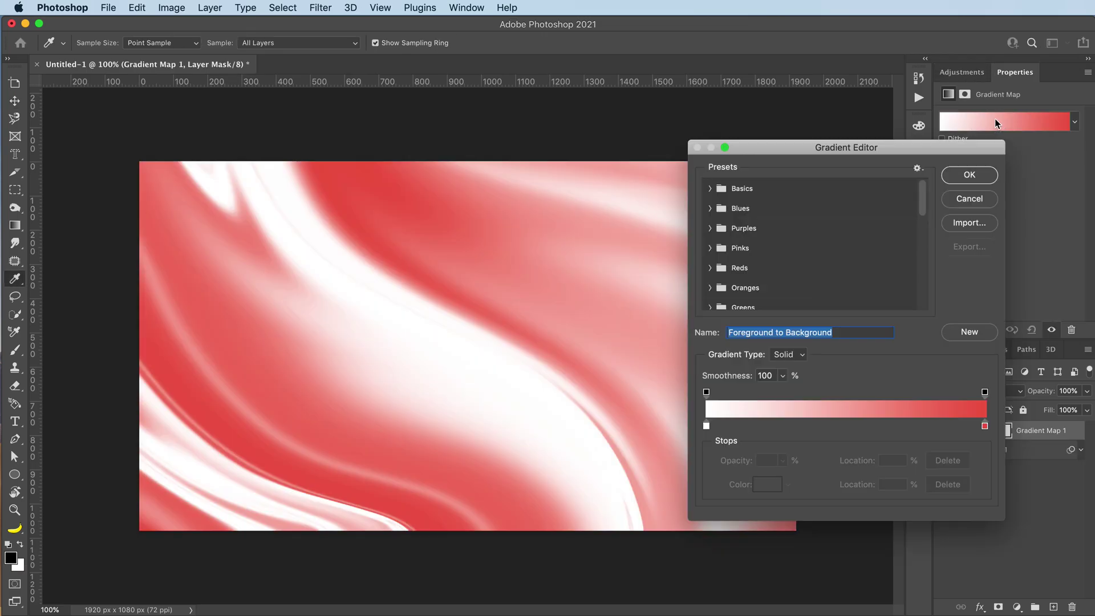
scroll(836, 279, "down", 5)
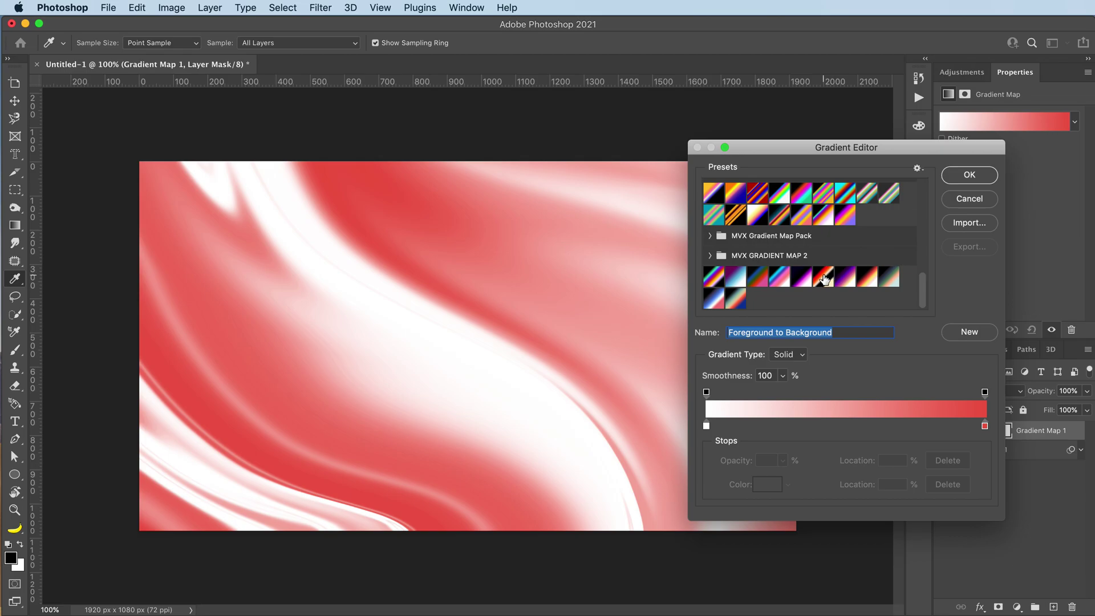
left_click(737, 299)
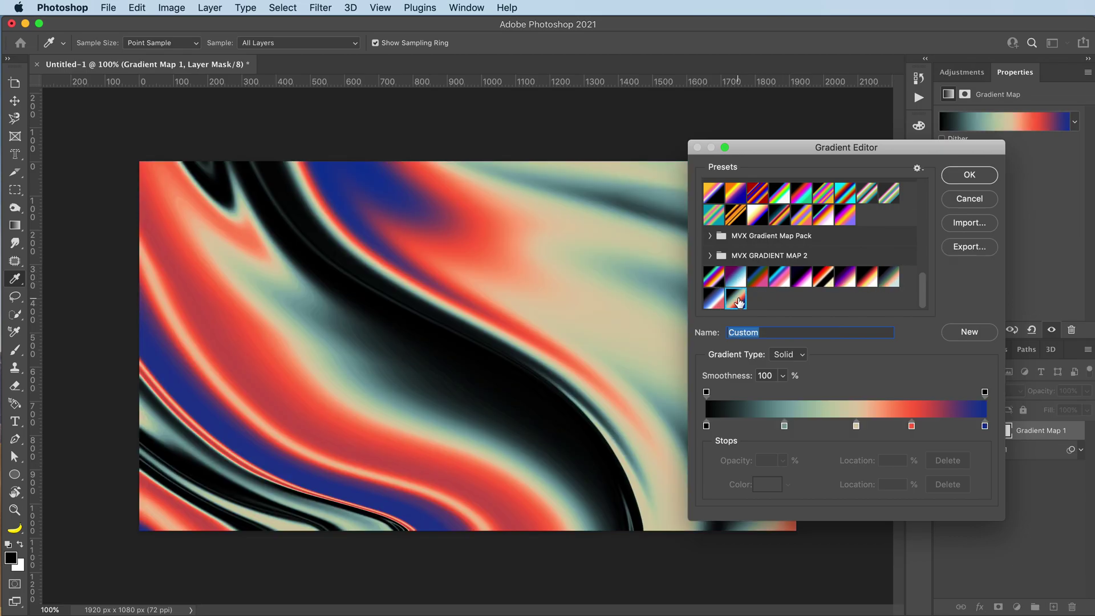
Step: Move the black stop to 10% and the navy stop to 97%, then try the purple preset
left_click_drag(759, 152, 737, 52)
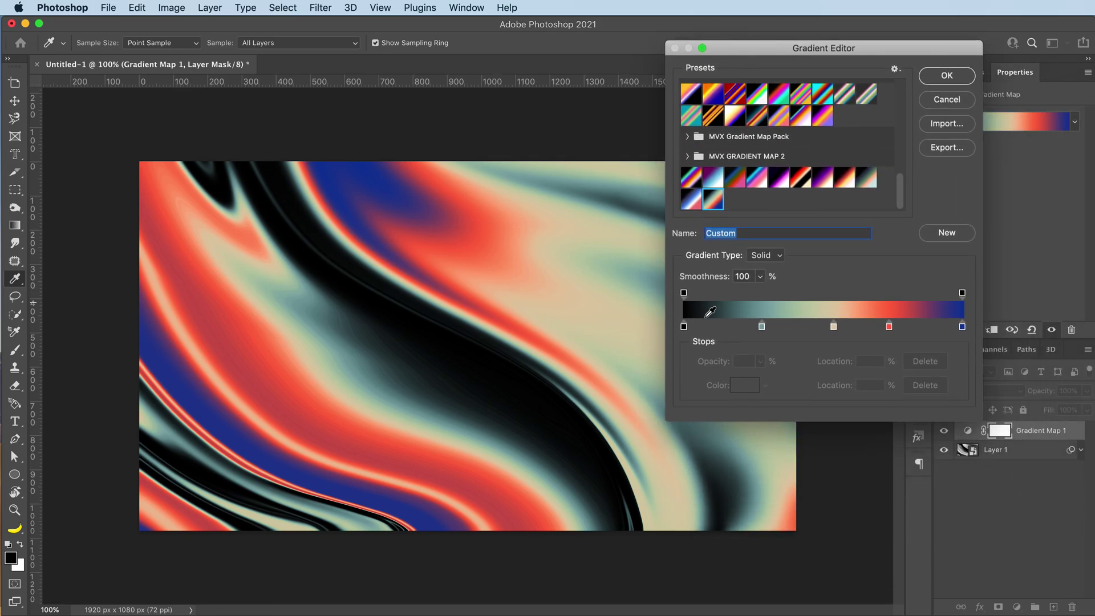
mouse_move(684, 329)
left_mouse_down()
mouse_move(712, 334)
mouse_move(682, 329)
left_mouse_up()
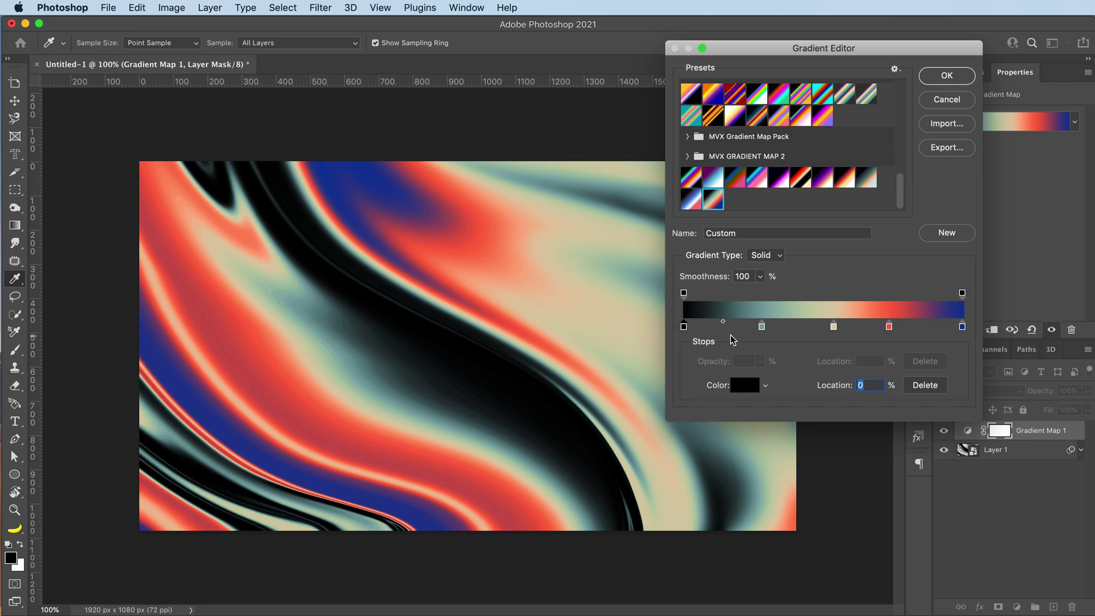
mouse_move(962, 329)
left_mouse_down()
mouse_move(949, 332)
mouse_move(976, 331)
left_mouse_up()
left_click(780, 181)
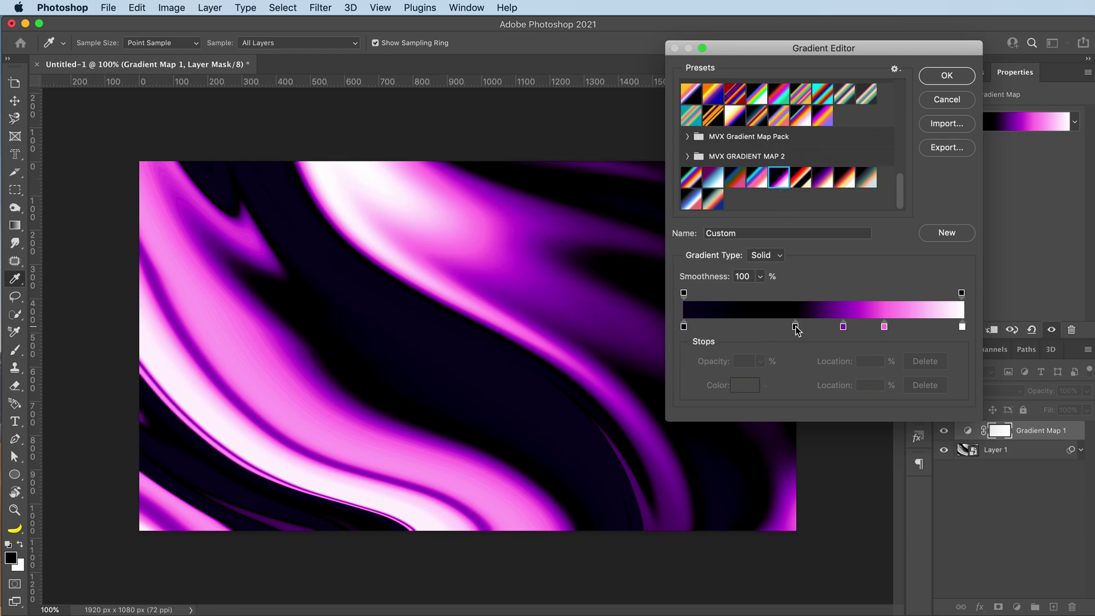
Step: Rearrange the purple preset's stops, removing purple and placing pink at 47%
left_click_drag(795, 326, 684, 326)
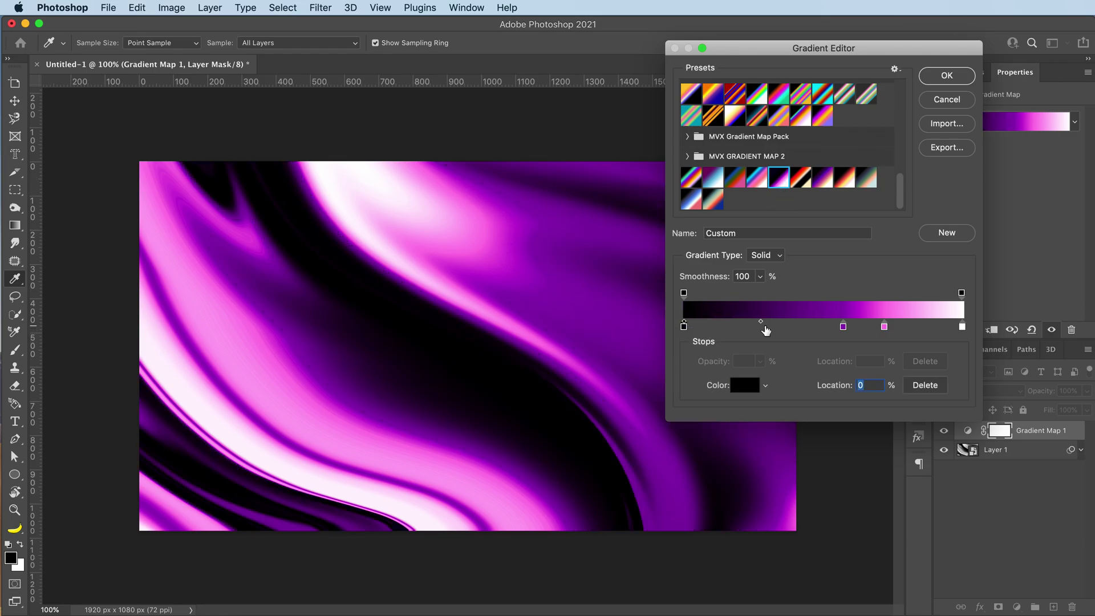
left_click_drag(843, 327, 831, 384)
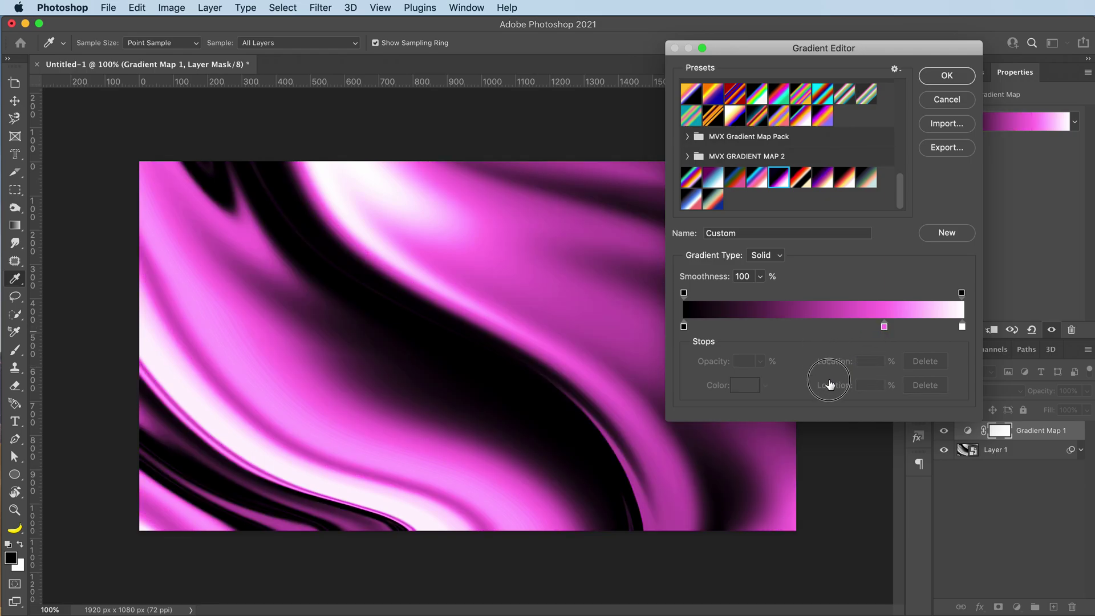
left_click_drag(884, 326, 850, 333)
left_click(848, 330)
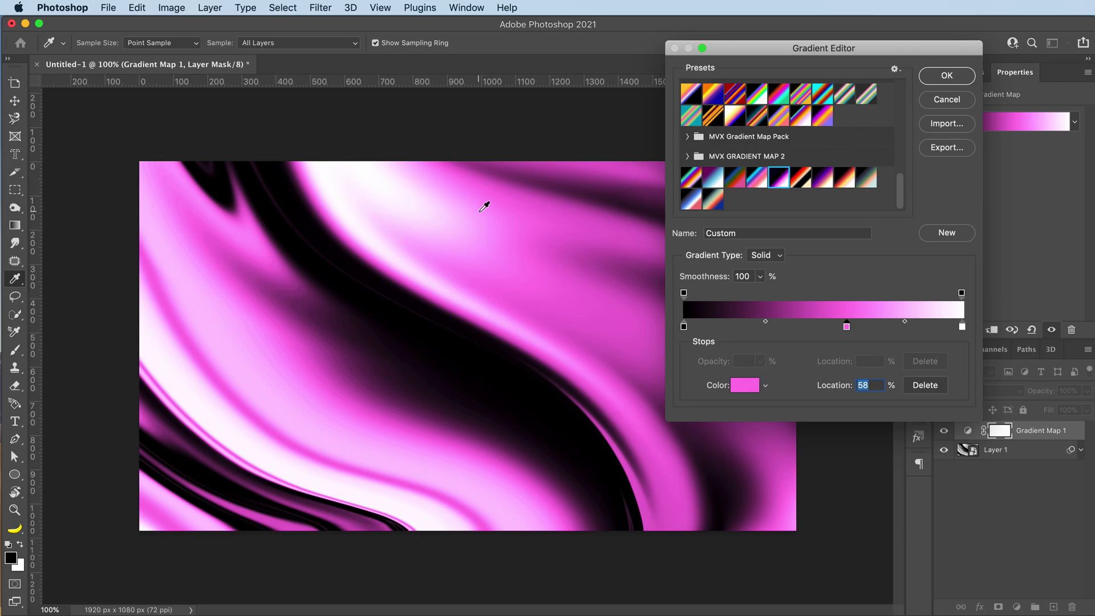
mouse_move(847, 326)
left_mouse_down()
mouse_move(817, 326)
mouse_move(908, 326)
mouse_move(819, 326)
mouse_move(837, 332)
left_mouse_up()
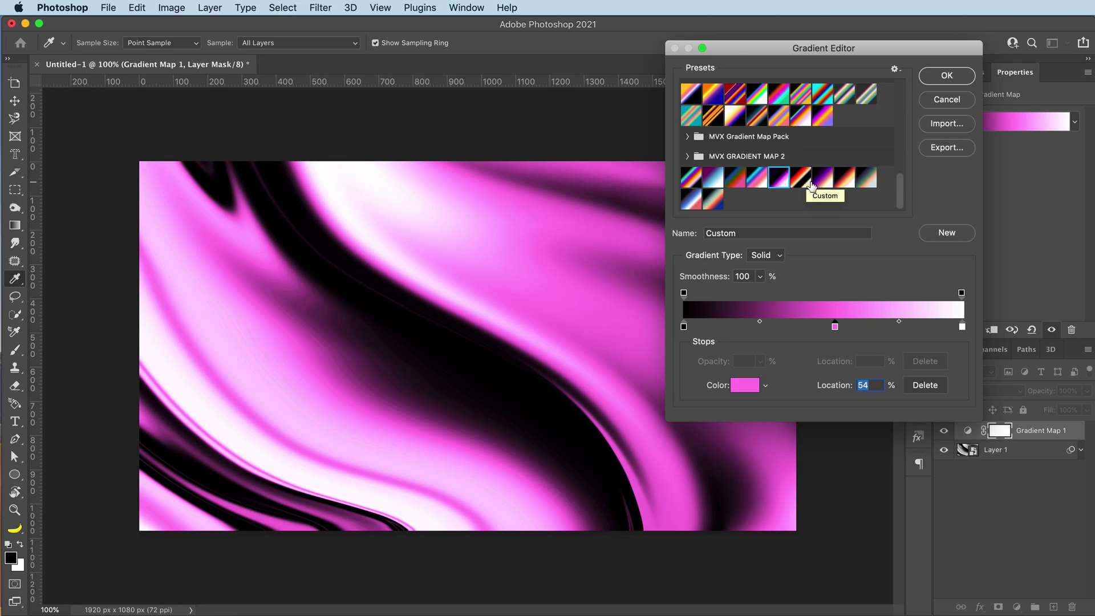
Step: Try the fire and blue-pink presets, then confirm the black, teal, coral and navy gradient
left_click(844, 182)
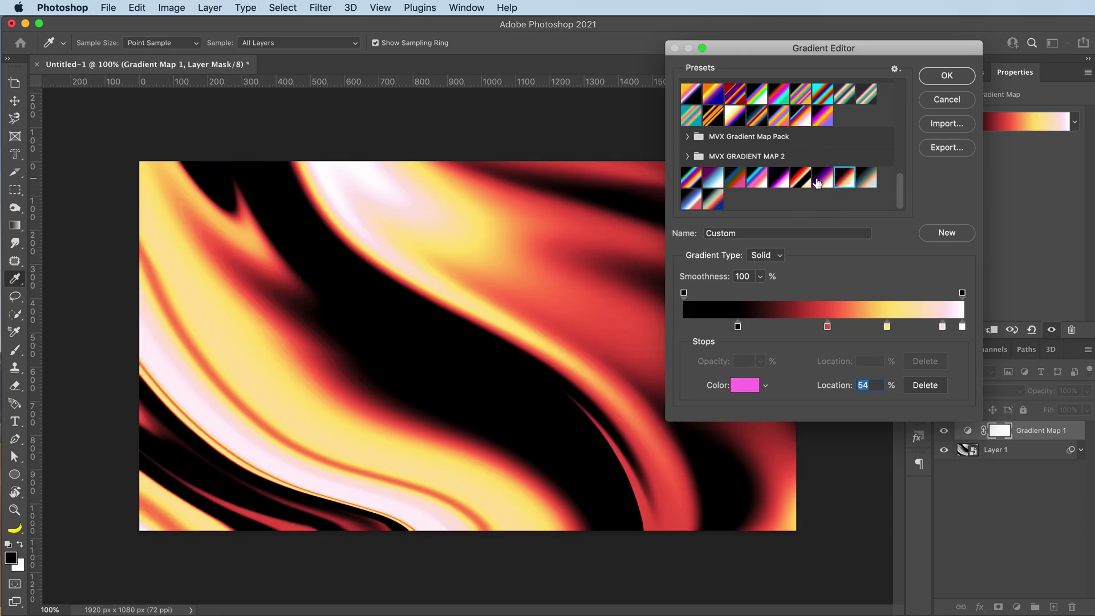
left_click(690, 201)
left_click(717, 200)
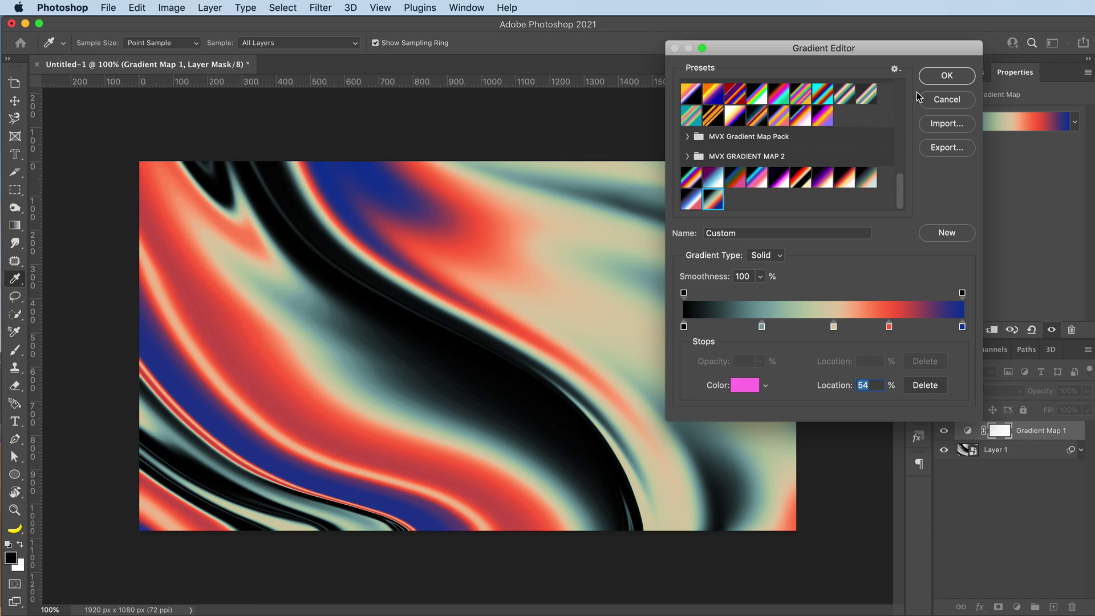
left_click(935, 78)
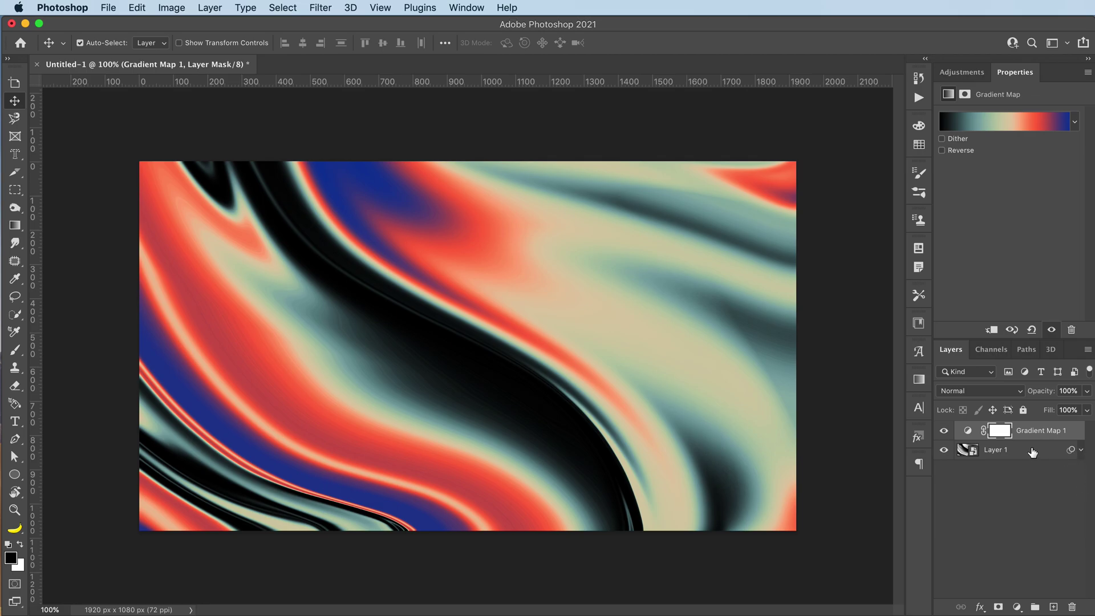
Step: Convert Layer 1 and Gradient Map 1 together into one smart object
left_click(1013, 453, "shift")
left_click(1029, 432)
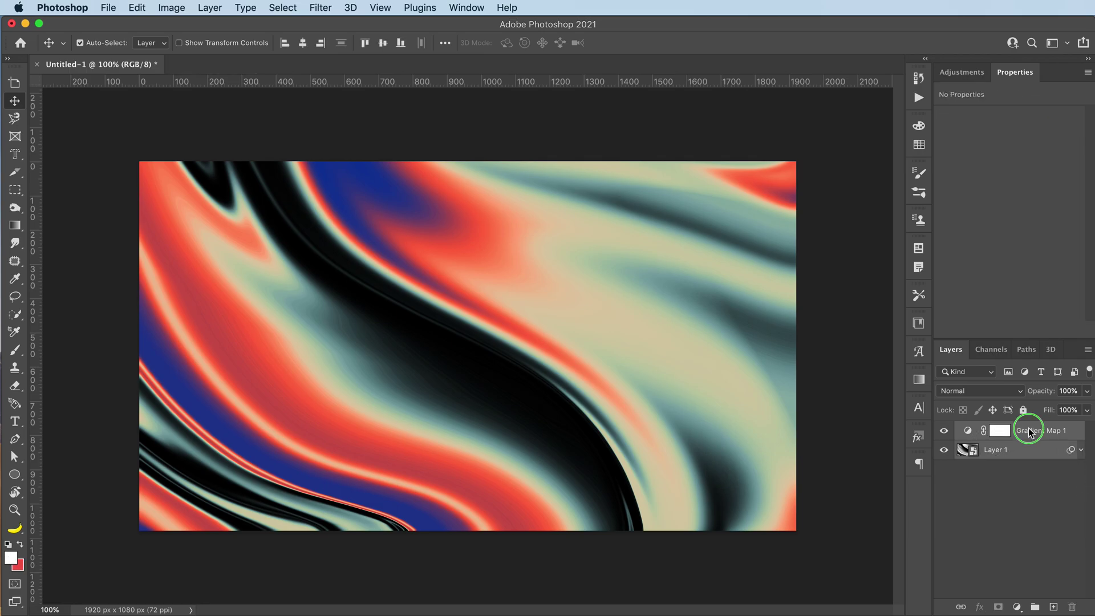
right_click(1029, 432)
left_click(1032, 328)
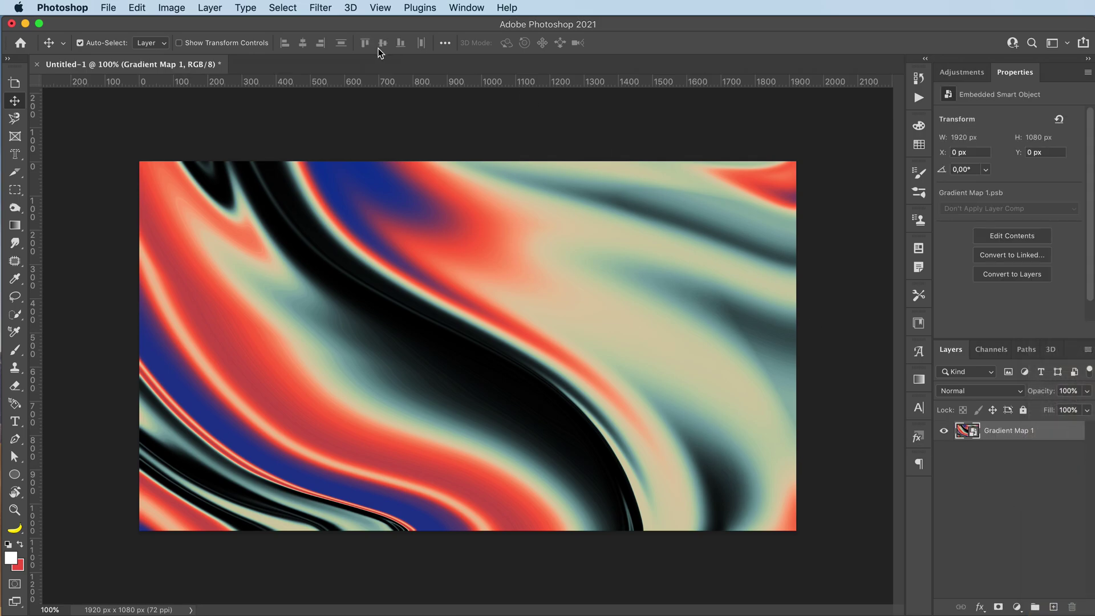
Step: Apply Filter > Noise > Add Noise with Amount 8%
left_click(312, 8)
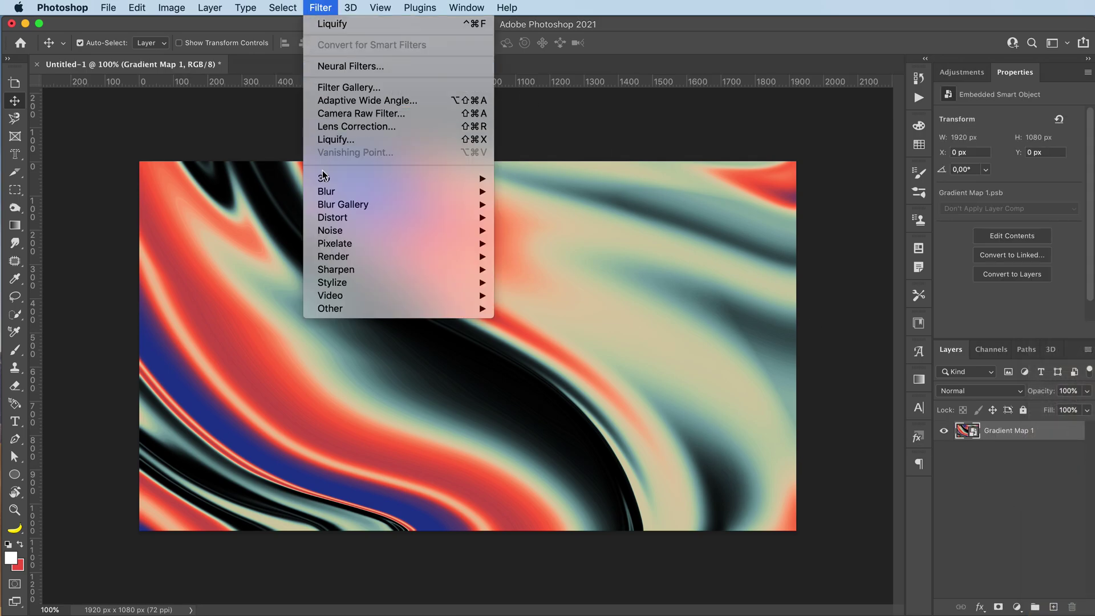
mouse_move(416, 231)
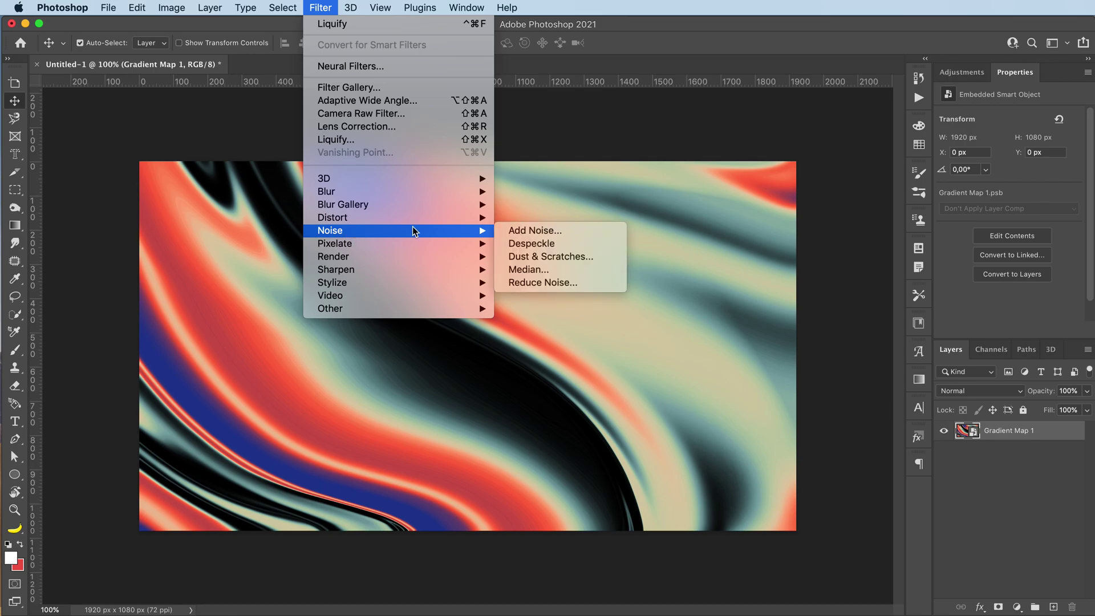
left_click(538, 230)
left_click_drag(653, 155, 694, 185)
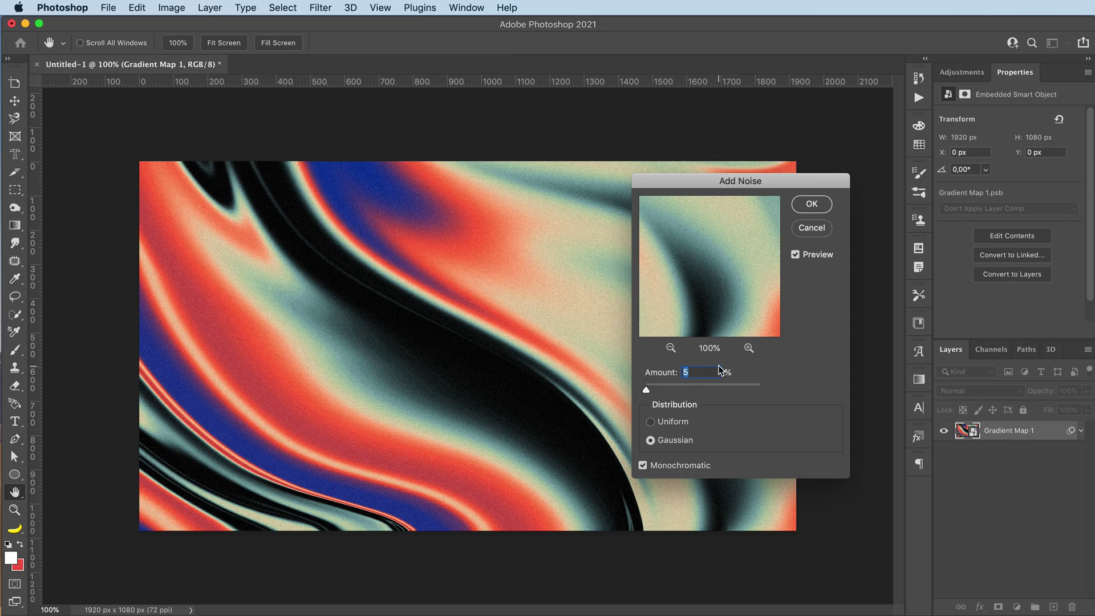
type("8")
left_click(812, 204)
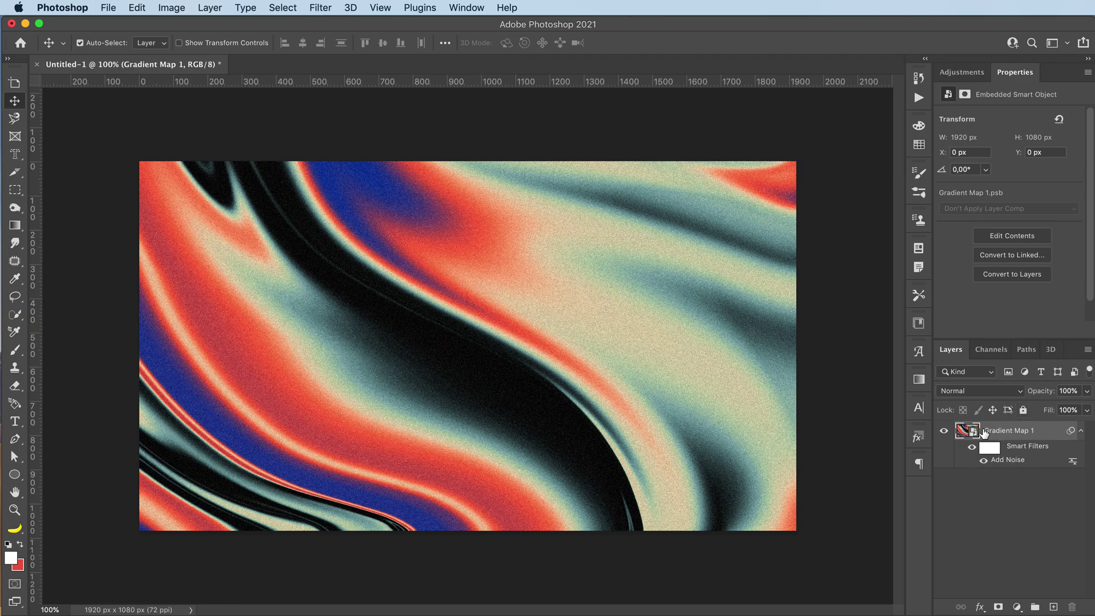
double_click(1012, 460)
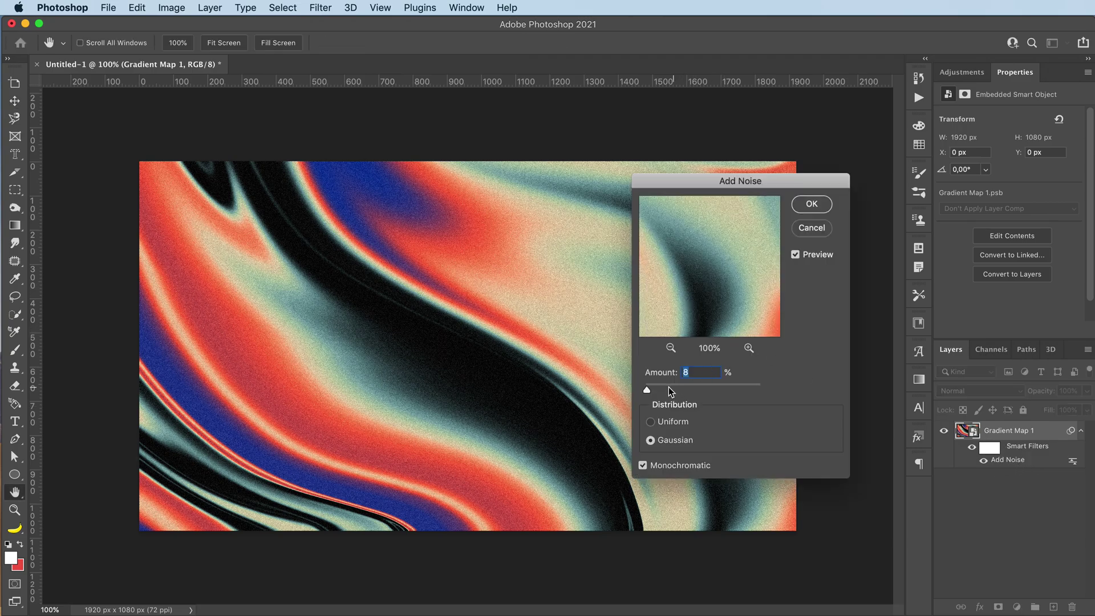
left_click(822, 206)
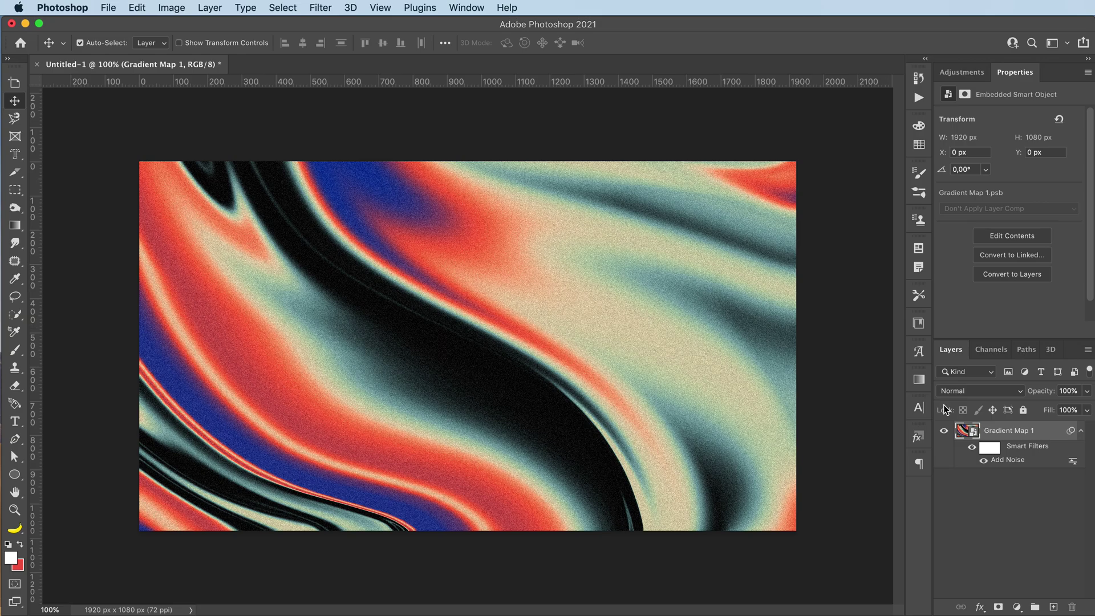